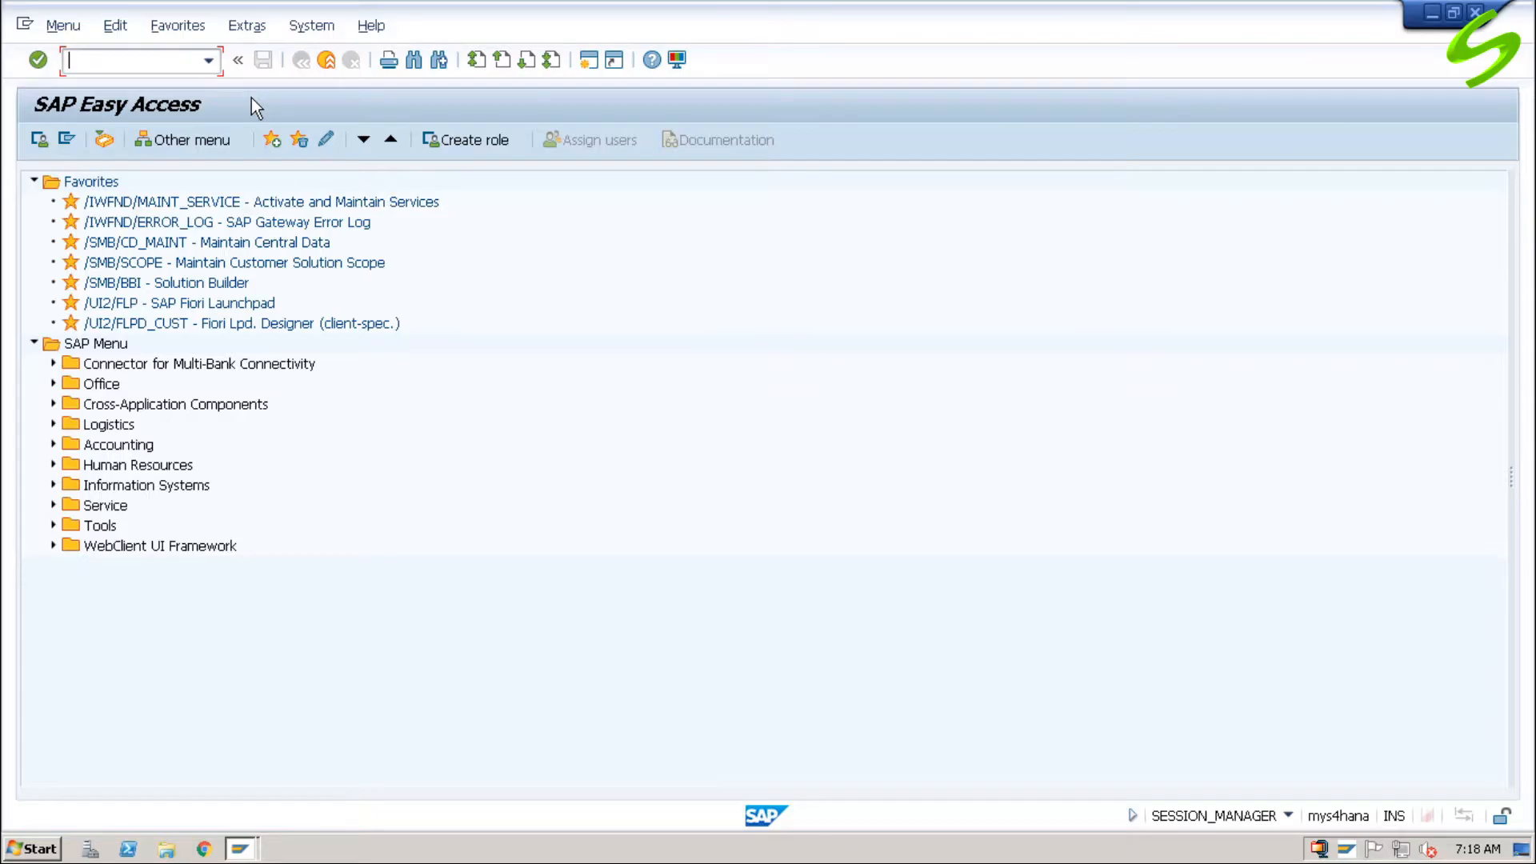
Step: Open the company code overview with transaction OX02
type("ox02")
key("Return")
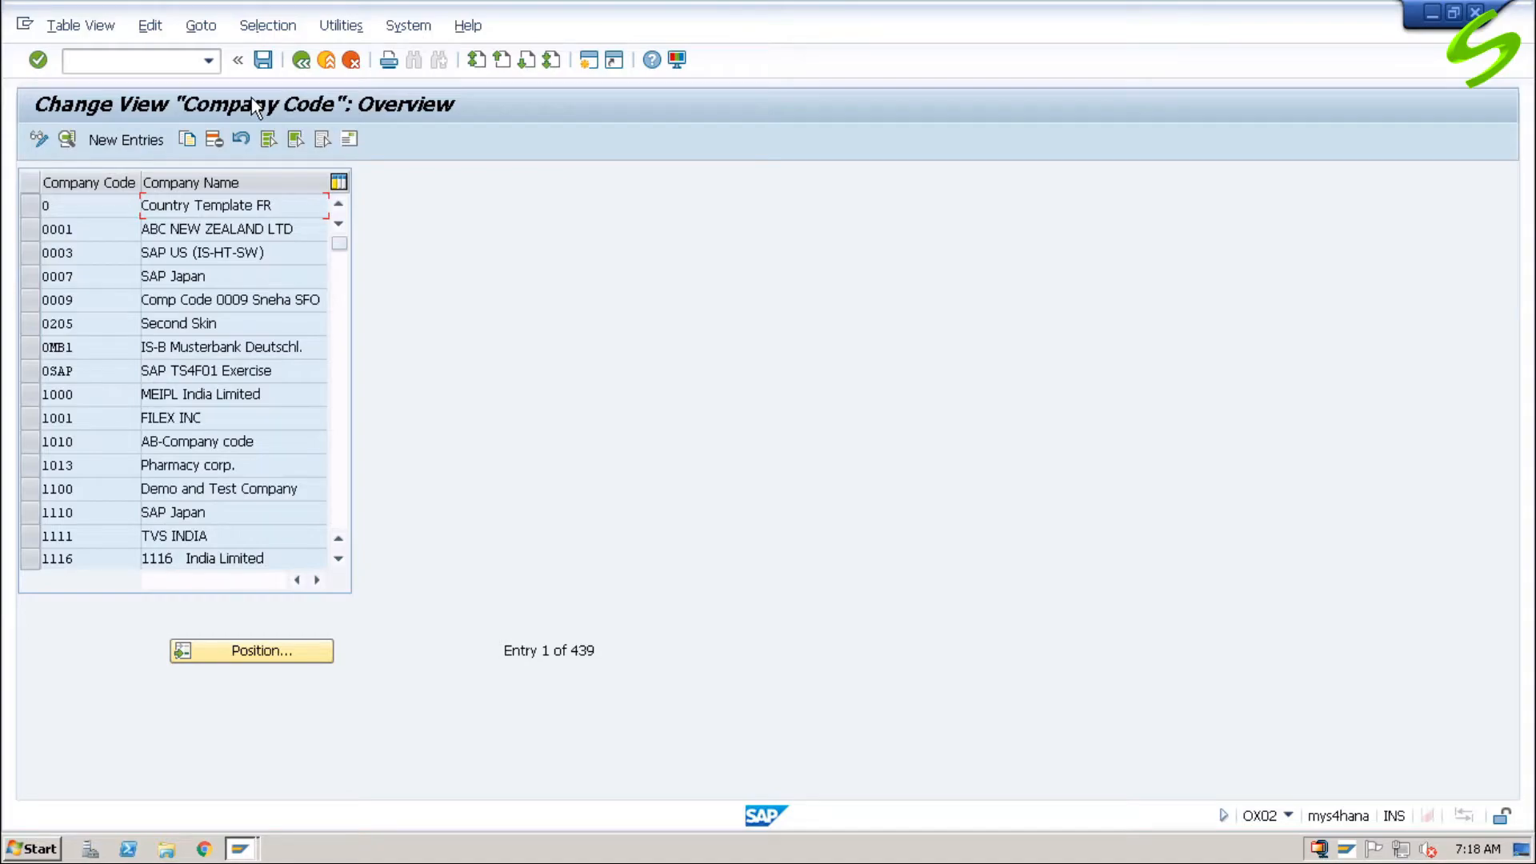
Step: Switch to transaction SPRO and display the SAP Reference IMG
left_click(183, 62)
type("/nspro")
key("Return")
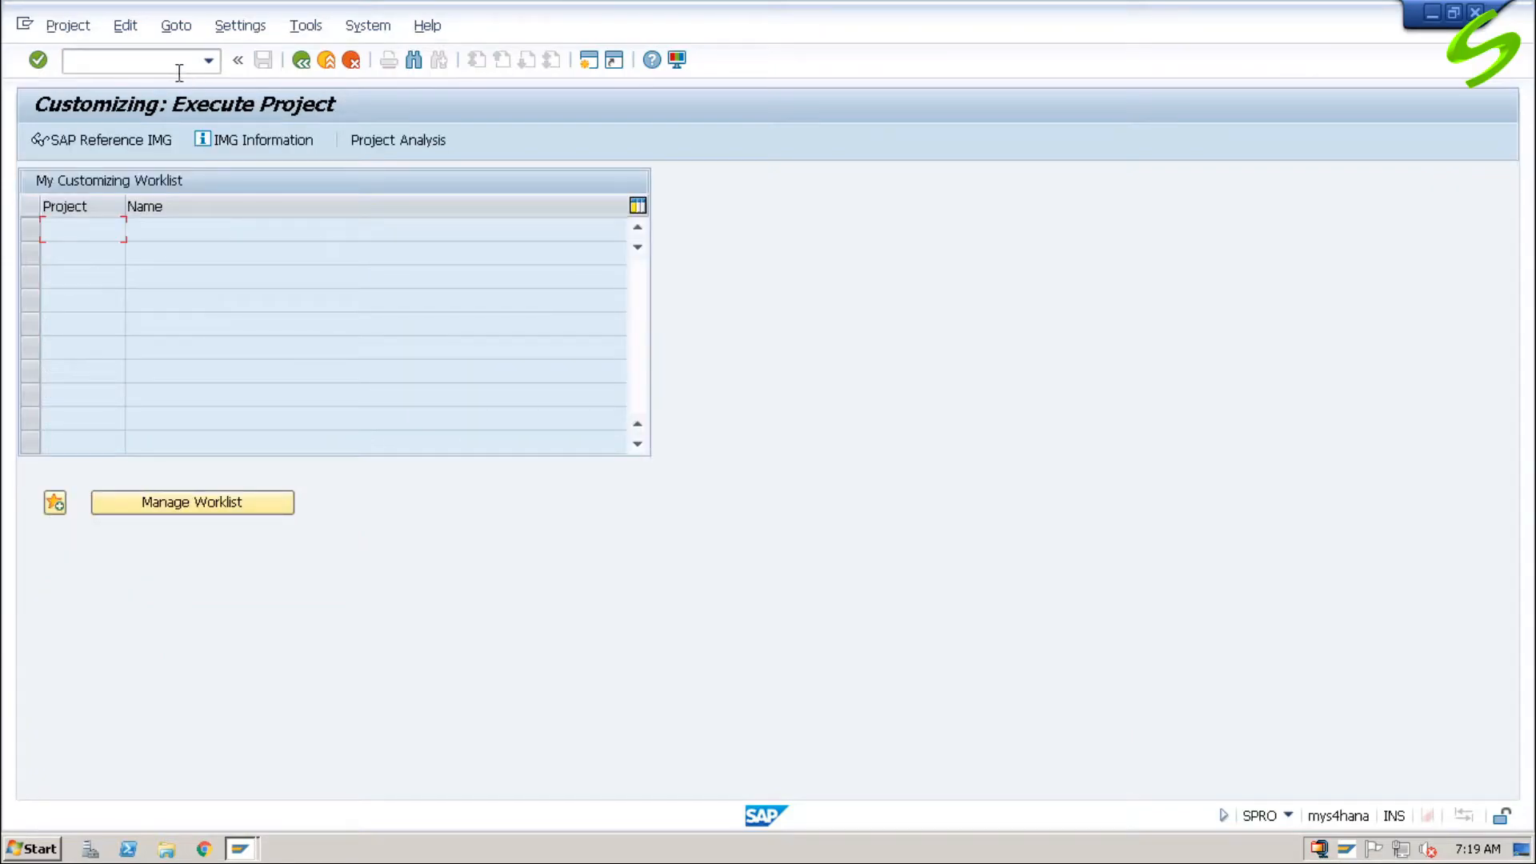
left_click(107, 141)
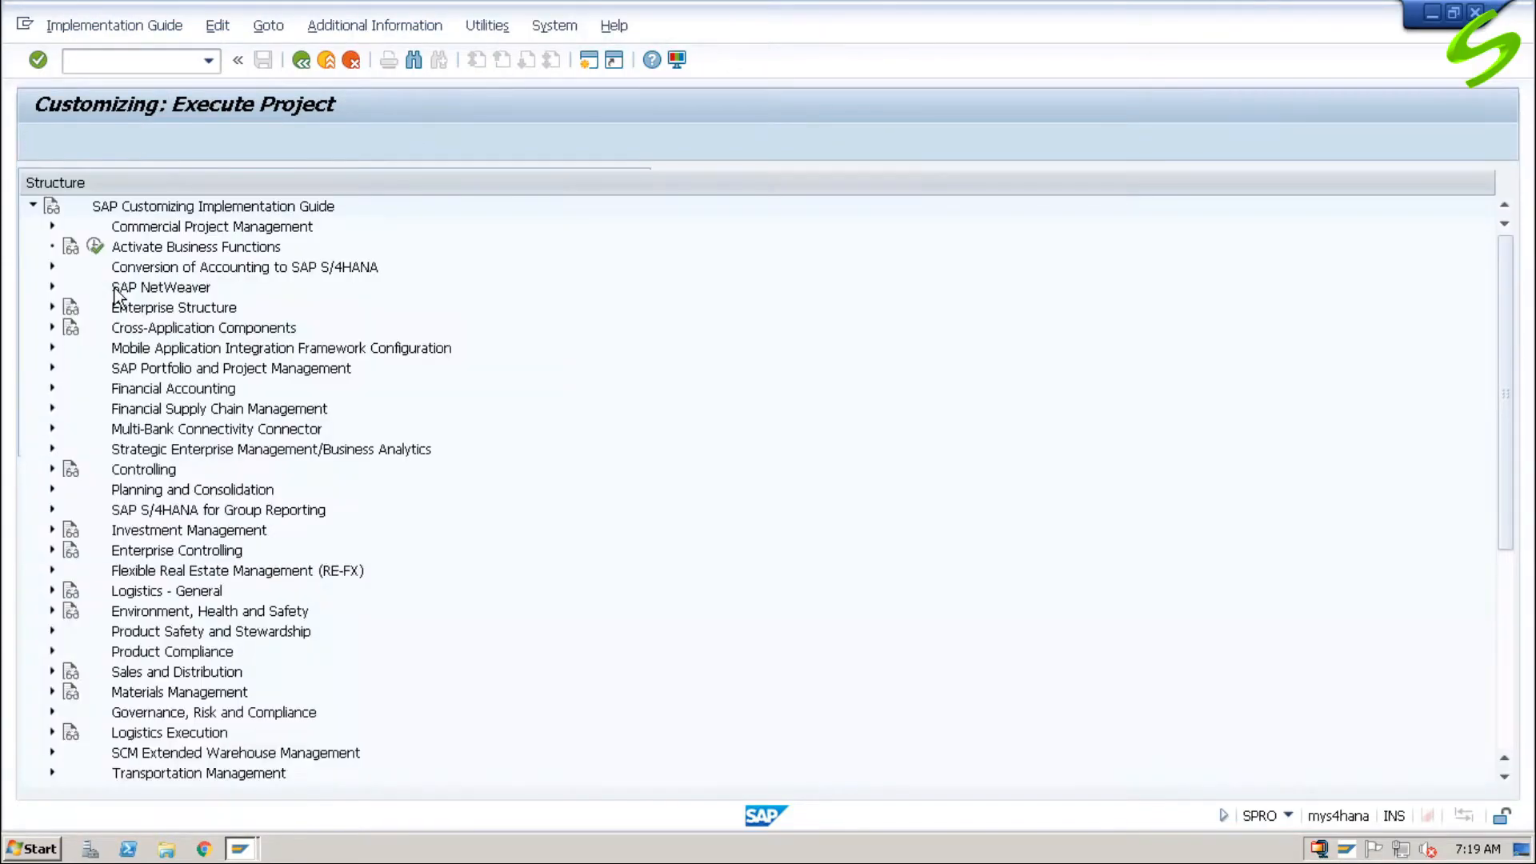
Step: Start the Copy, delete, check company code activity under Enterprise Structure, Definition, Financial Accounting in the implementation guide
left_click(51, 306)
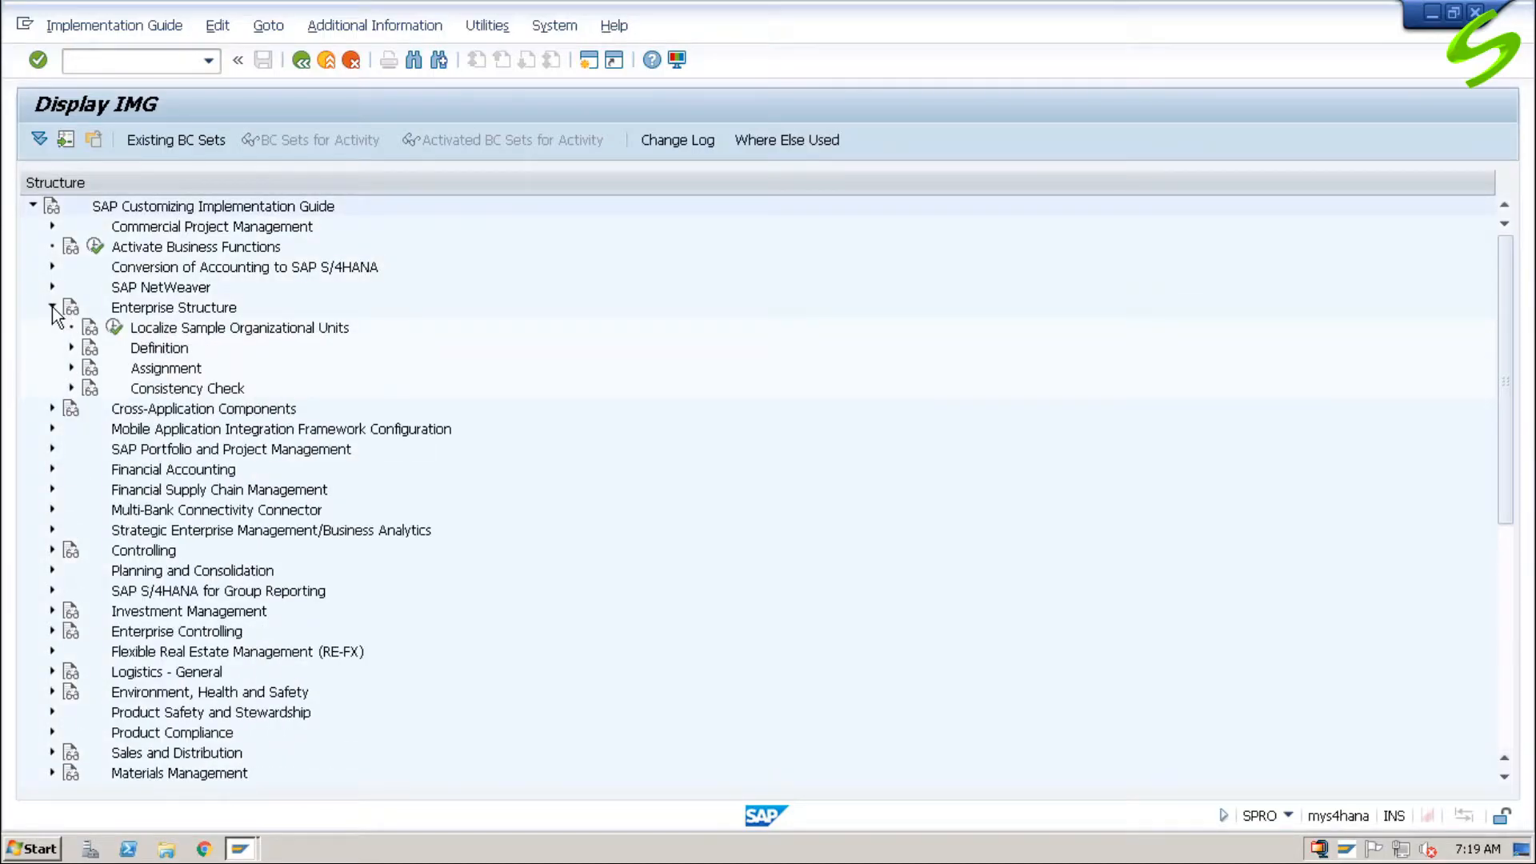
left_click(71, 347)
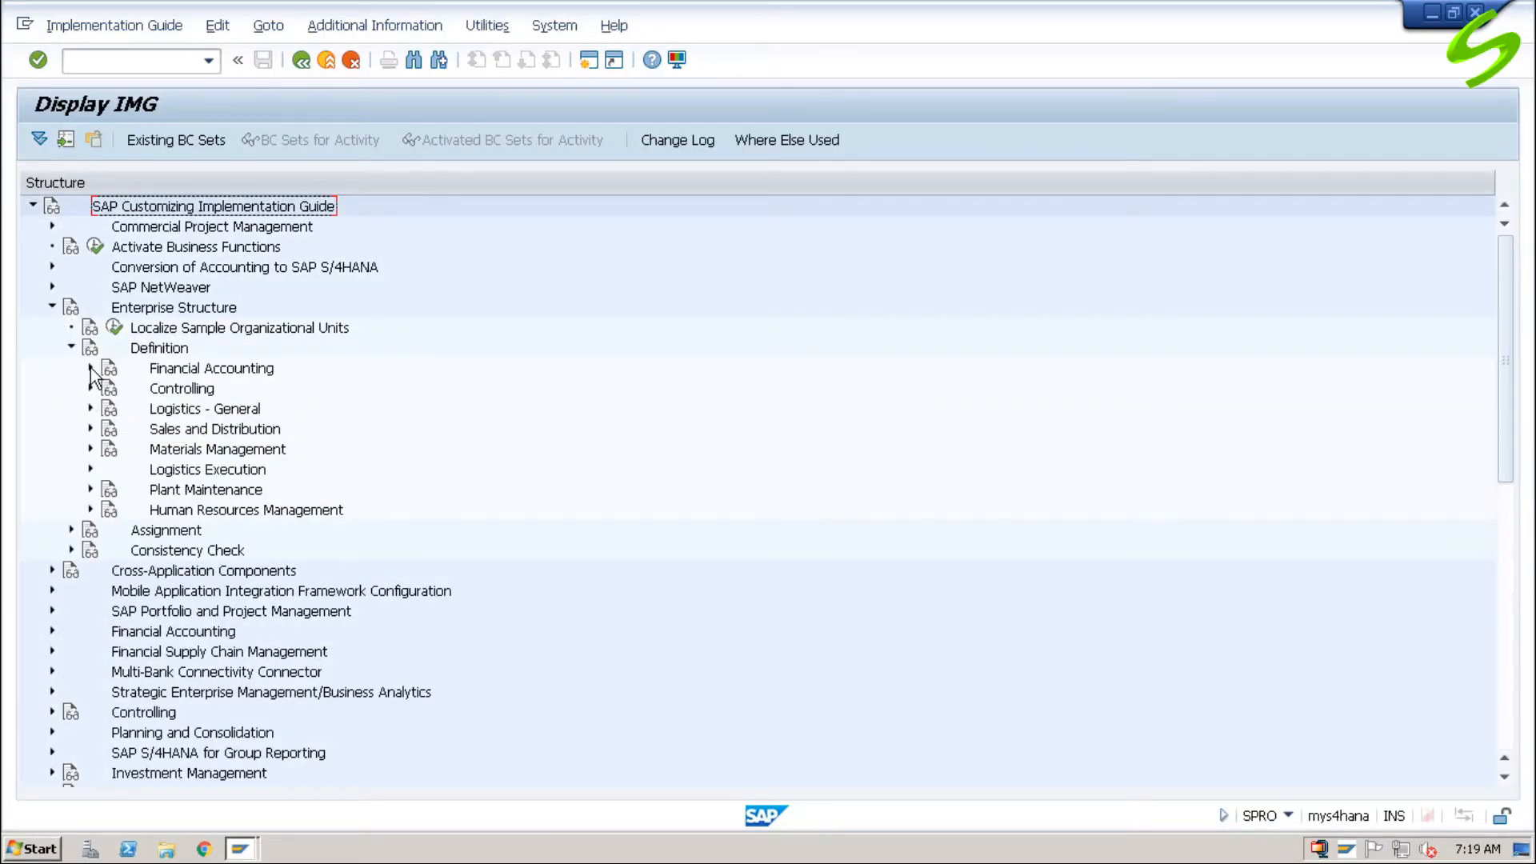
left_click(90, 367)
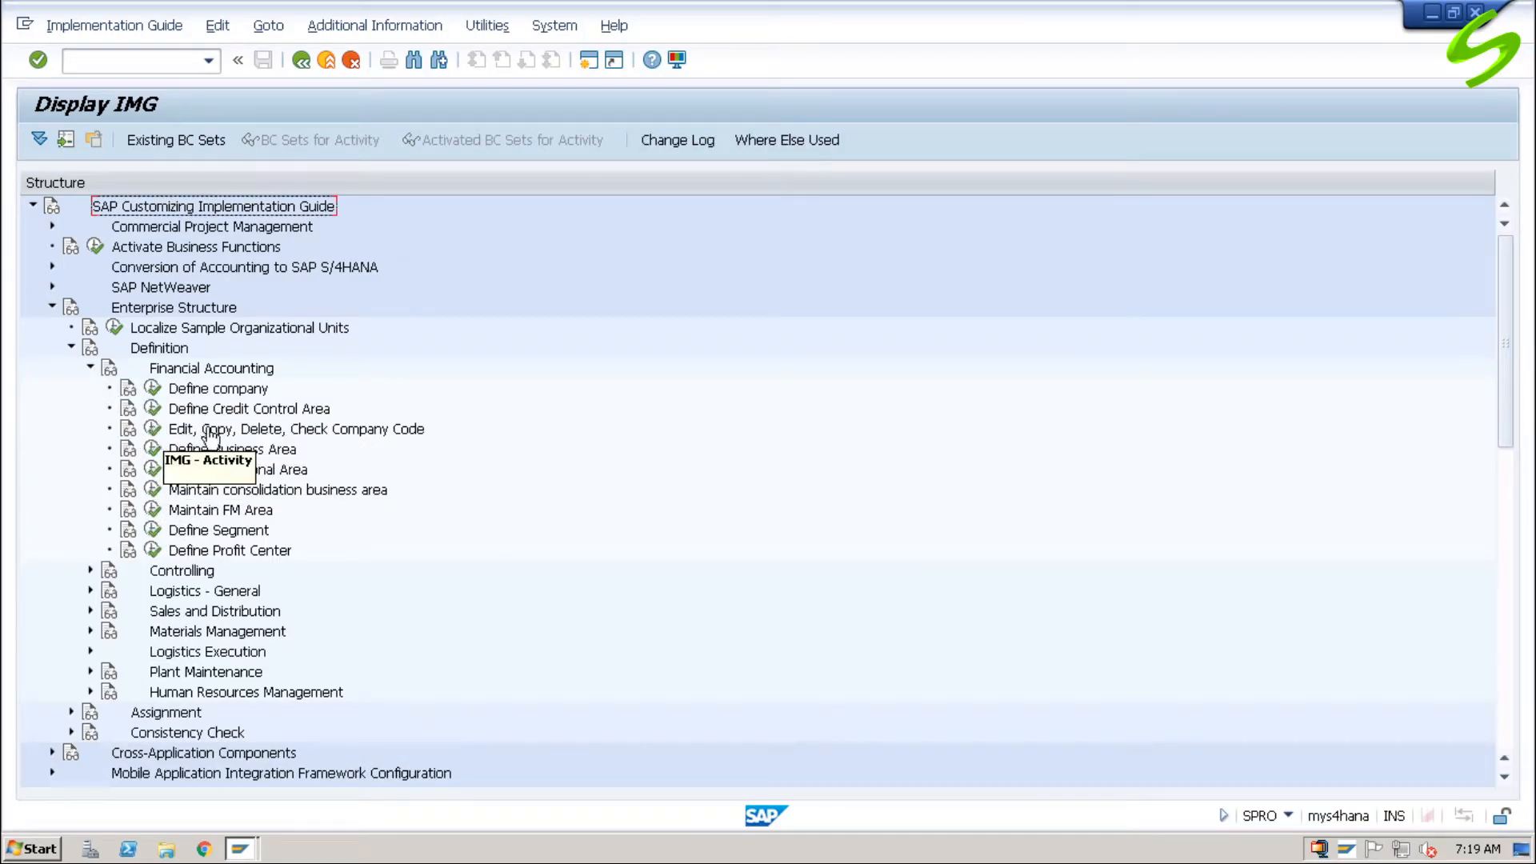
left_click(152, 428)
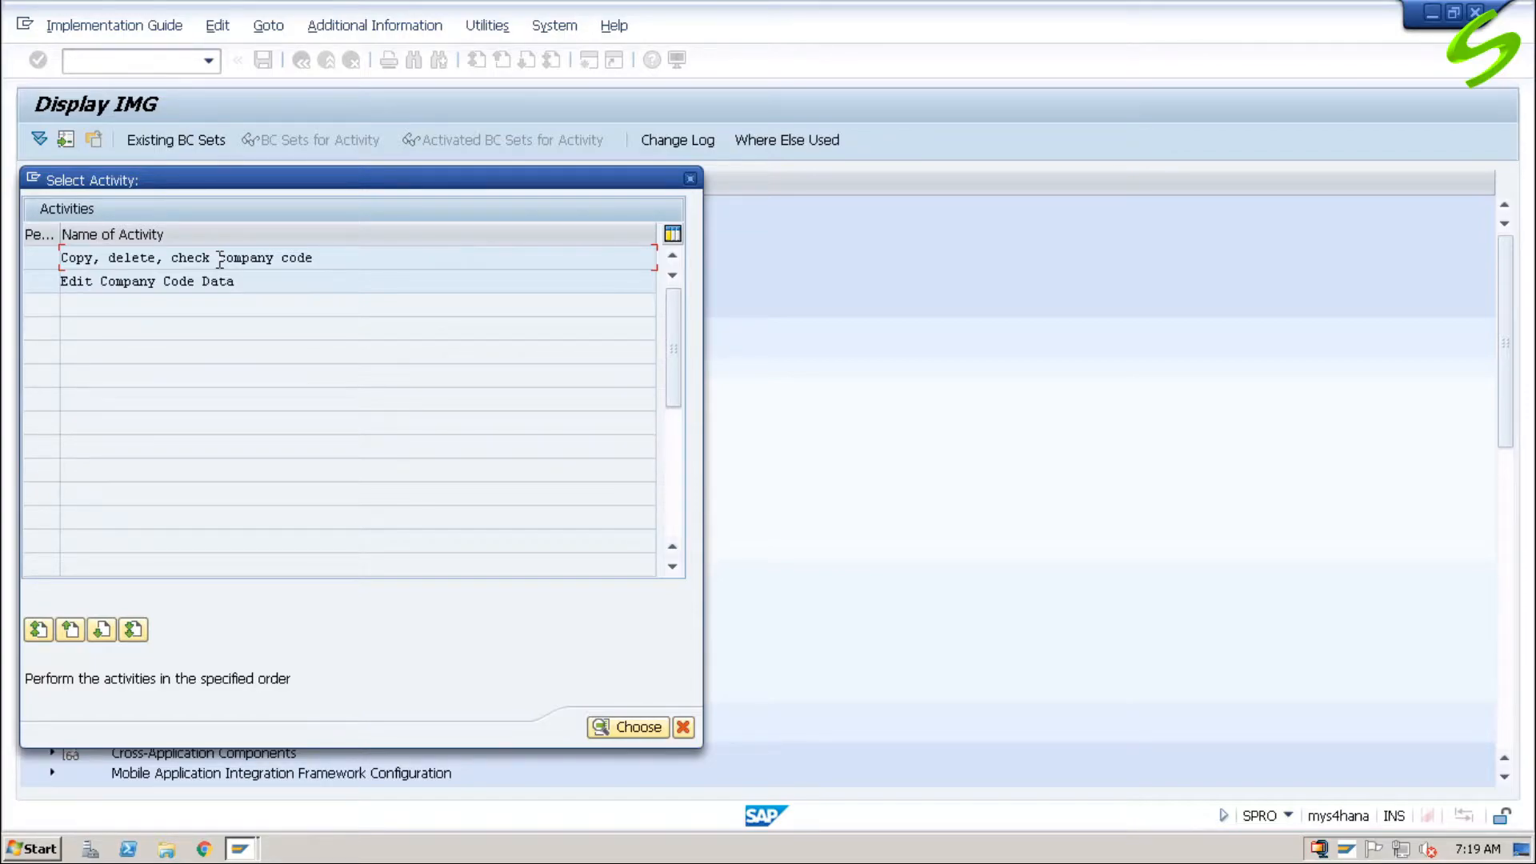
left_click(640, 727)
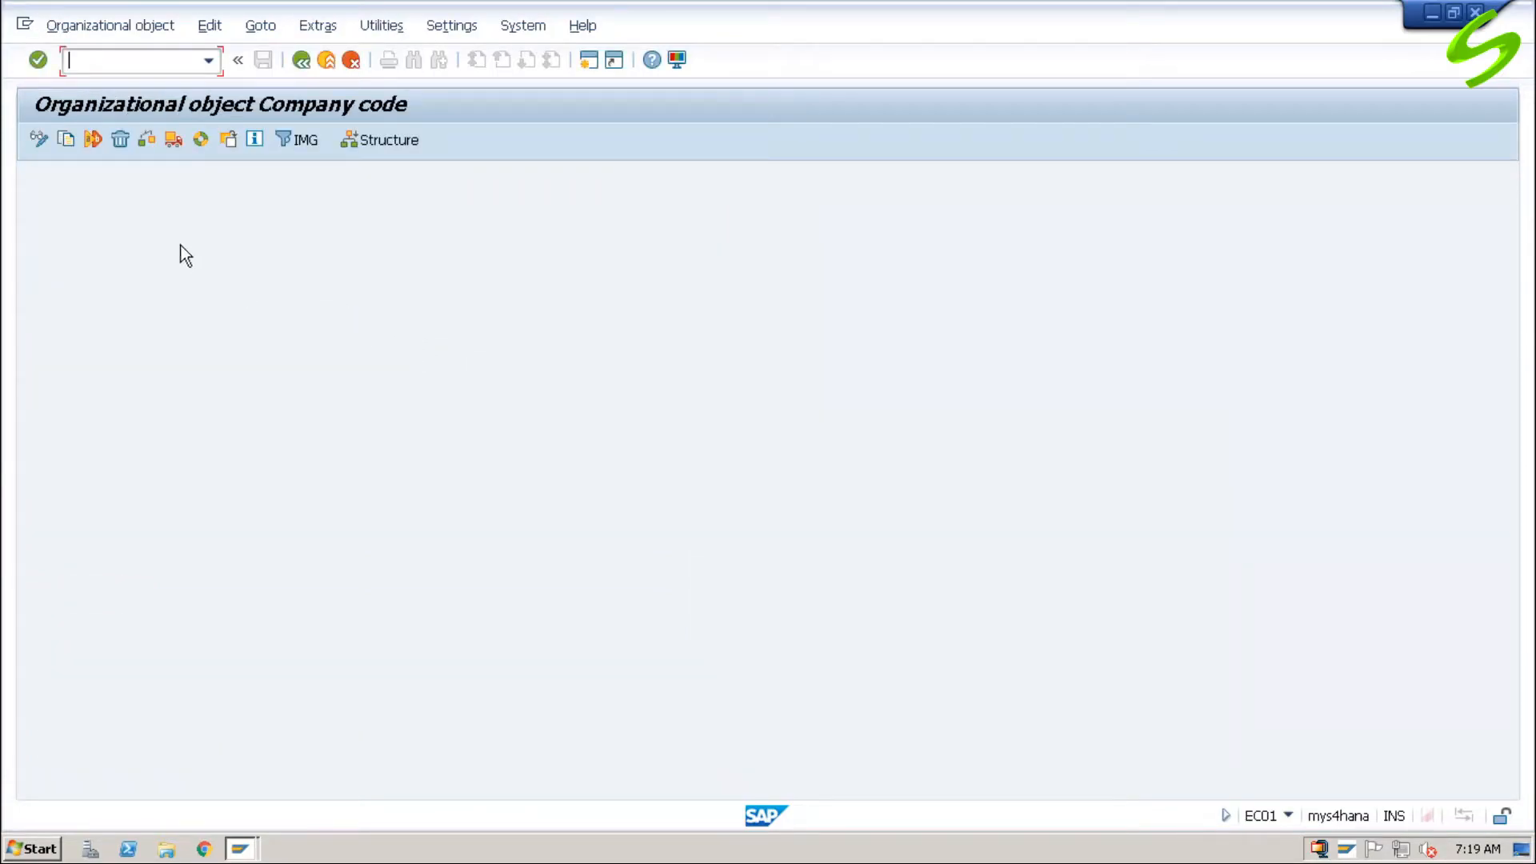
Step: Start copying company code 1710 to the new company code A001
left_click(66, 139)
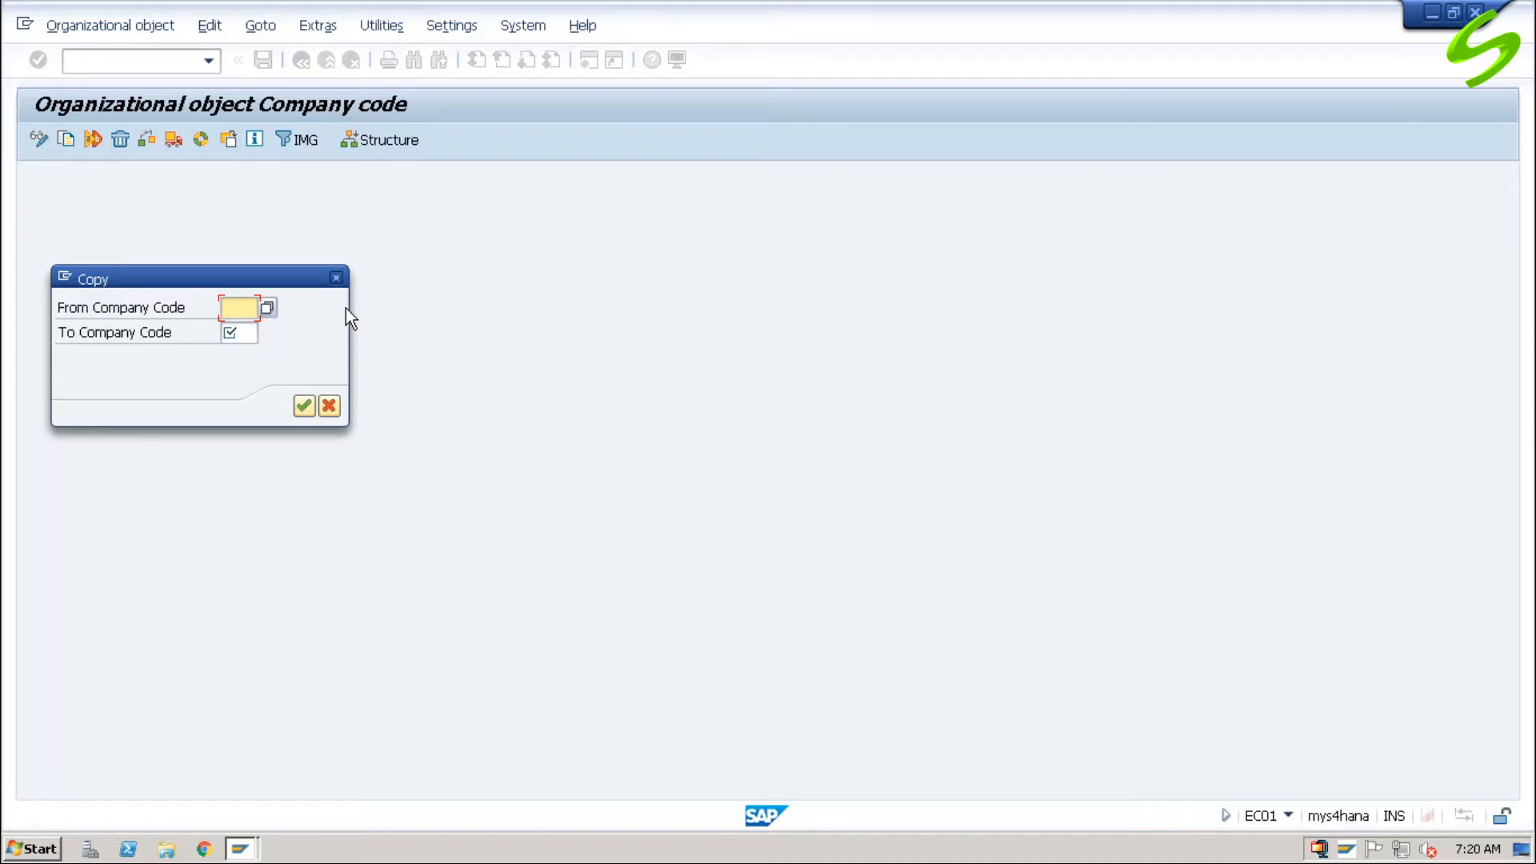
type("1710")
key("Tab")
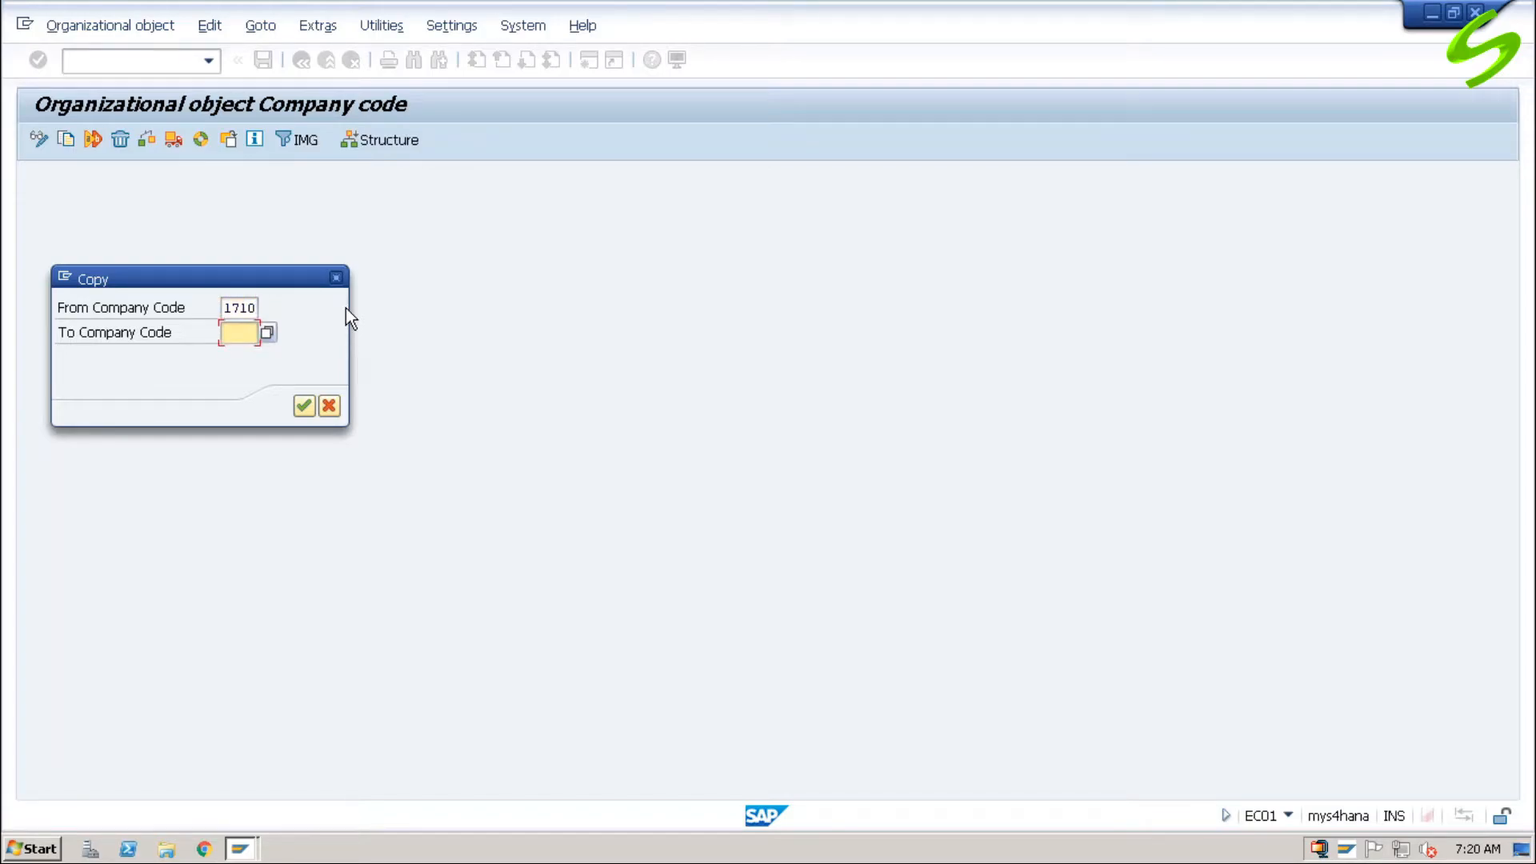
type("A")
key("Down")
key("Return")
left_click(304, 407)
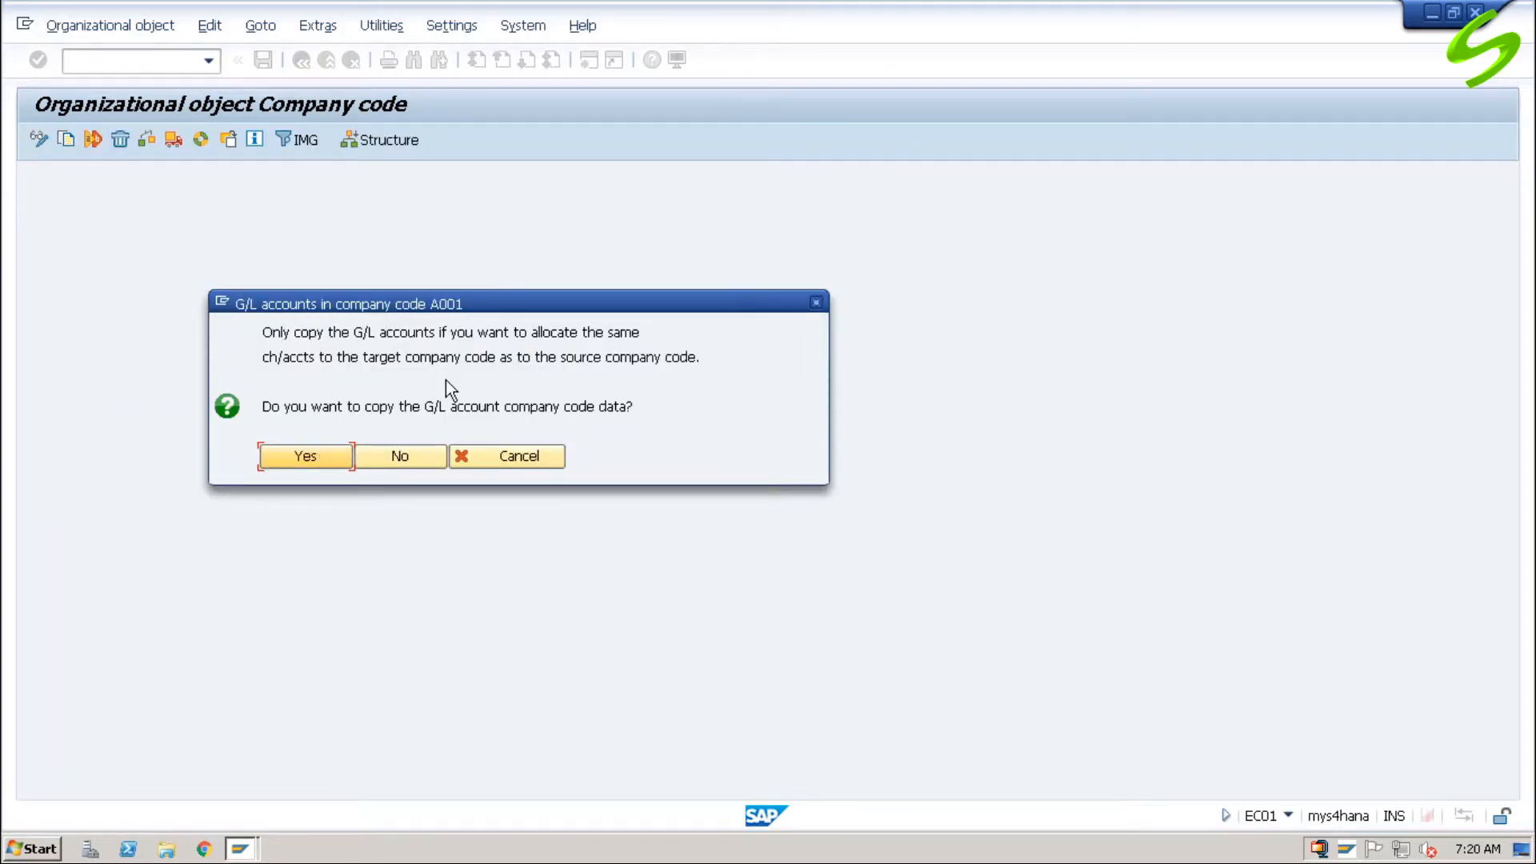
Step: Decline copying the G/L account data and the controlling area assignment, and decline allocating a different local currency
left_click(399, 457)
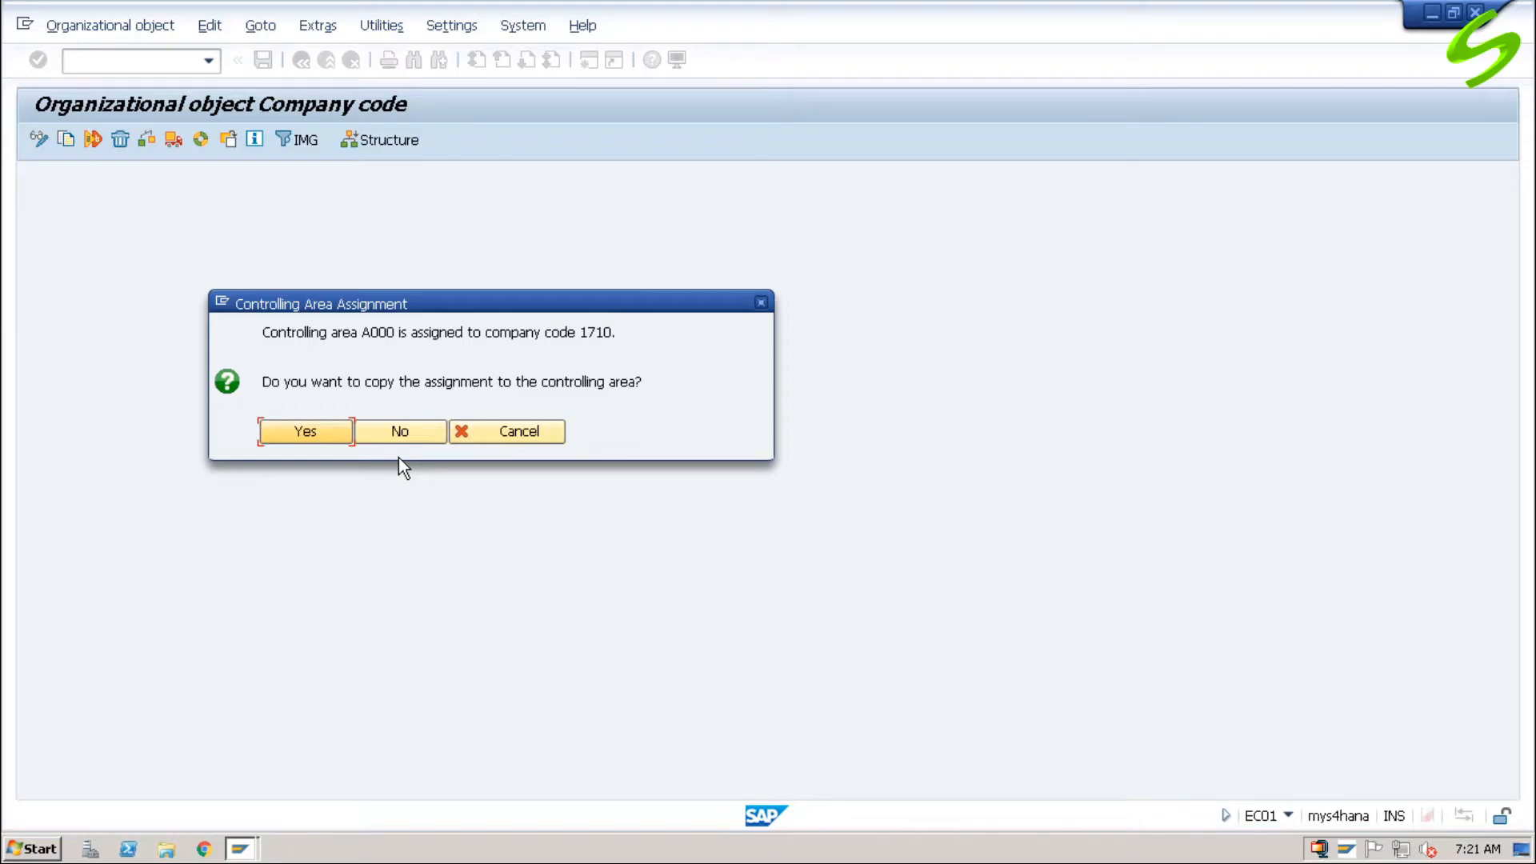
left_click(399, 434)
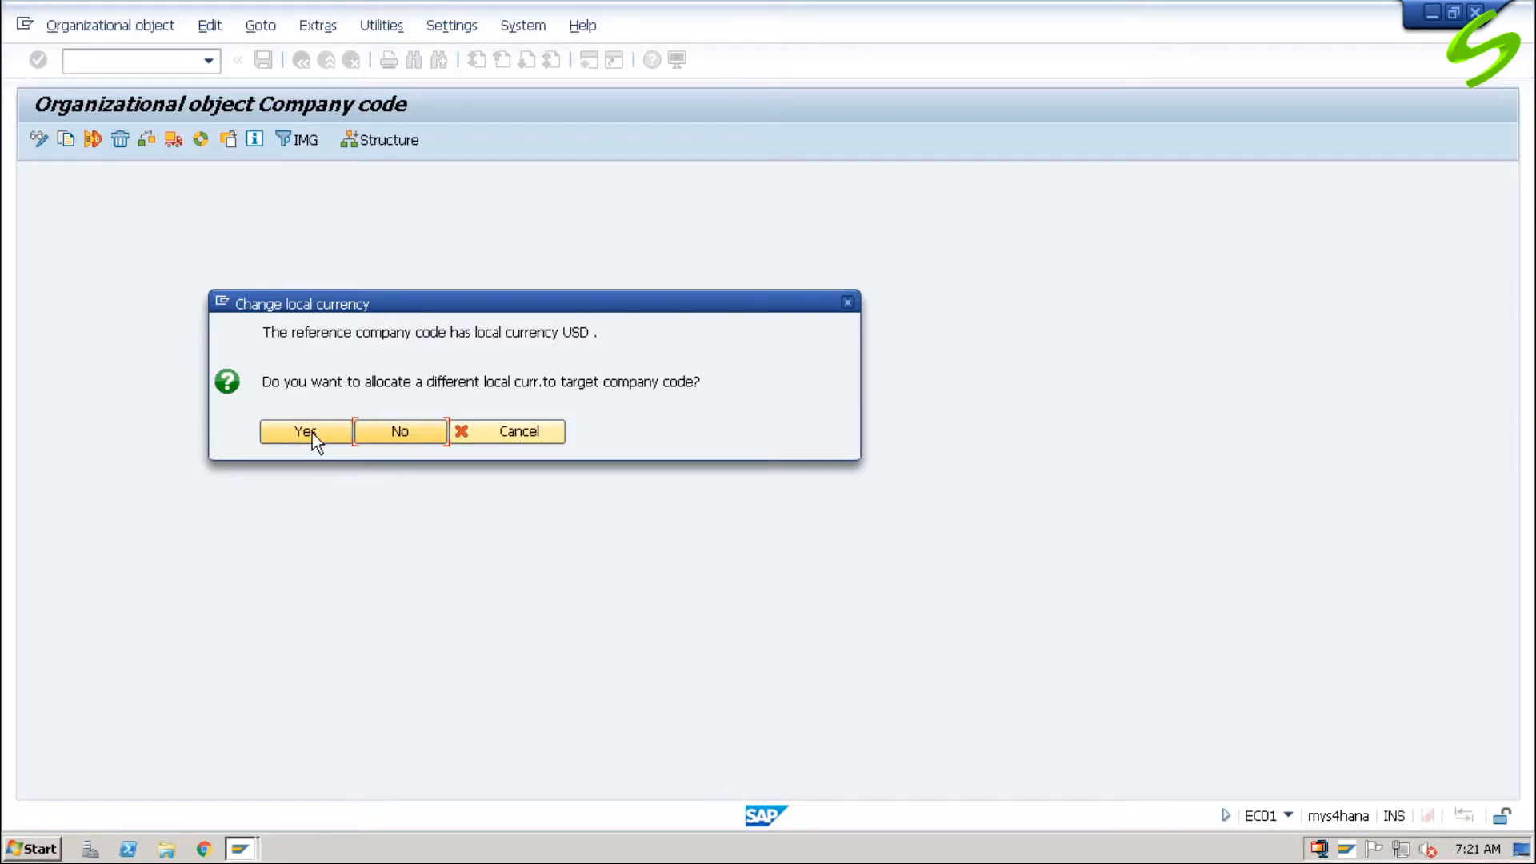
left_click(412, 436)
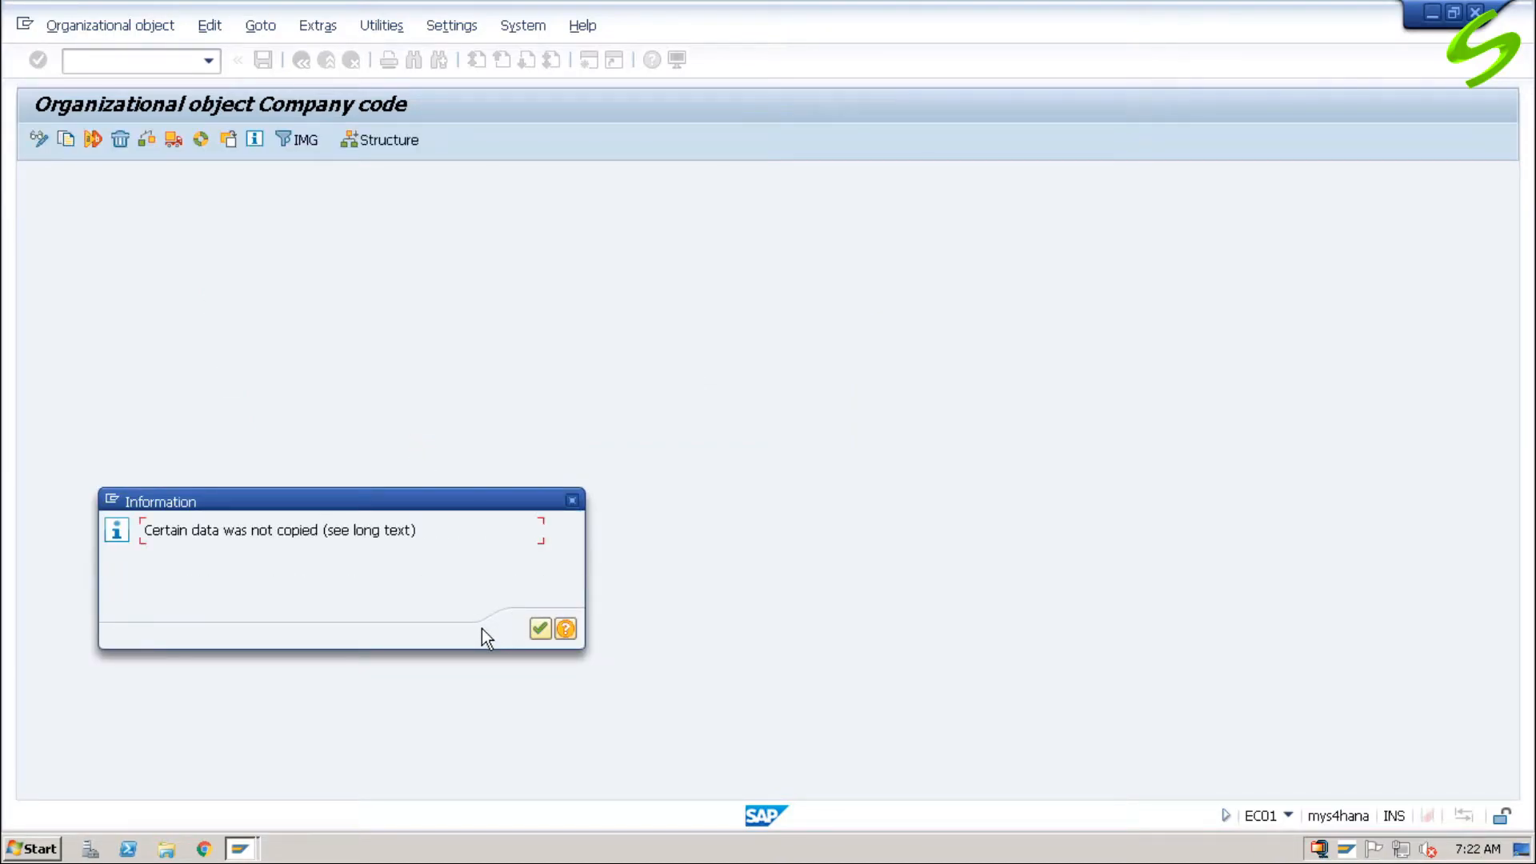
Step: Read the long text about data not copied, covering the deleted global data and uncopied assignments, and close it
left_click(566, 630)
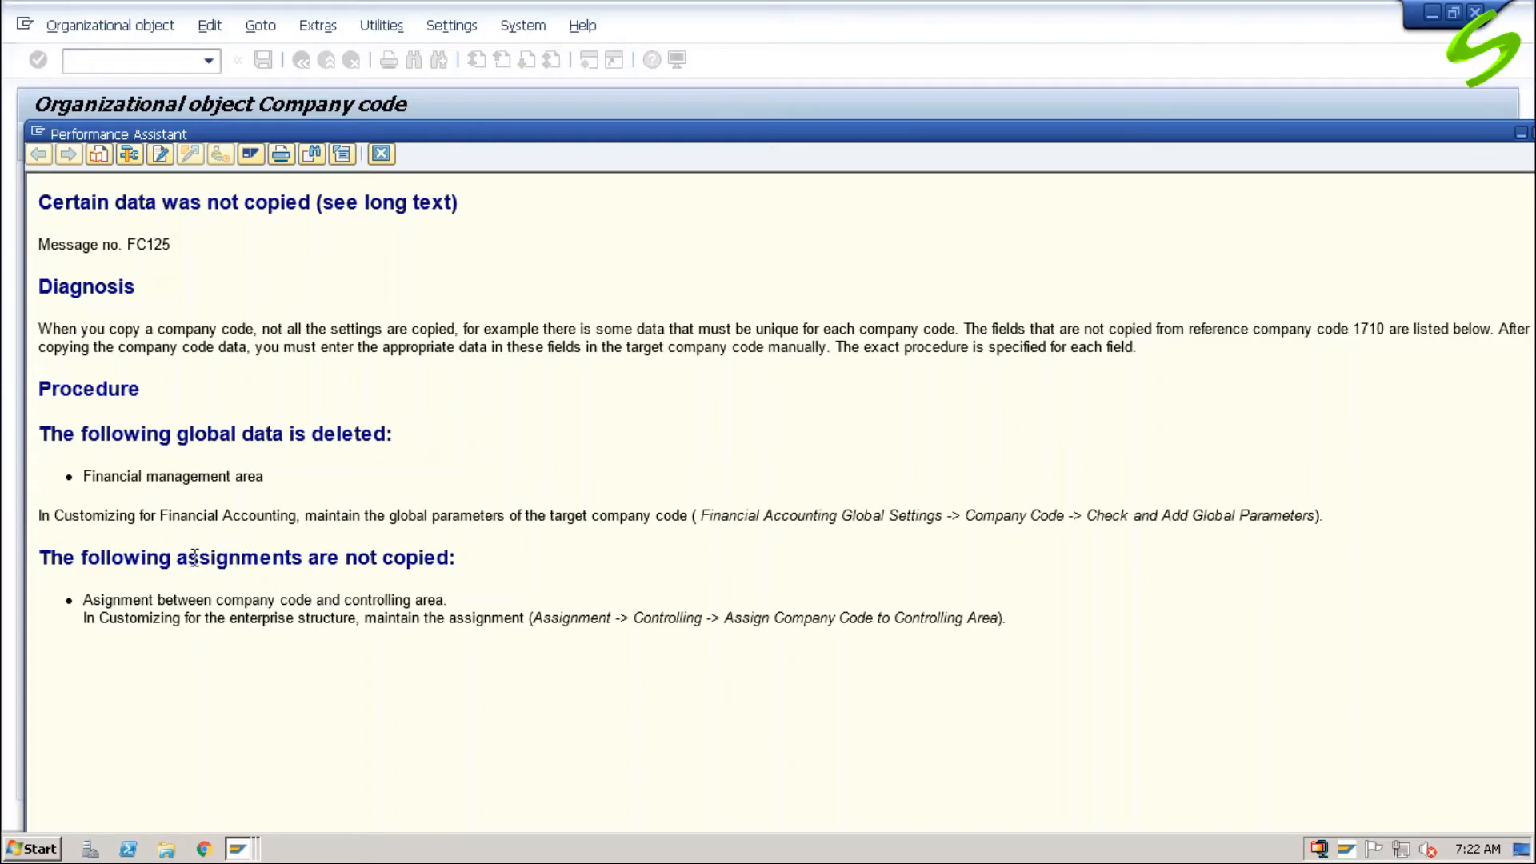
left_click_drag(182, 596, 287, 608)
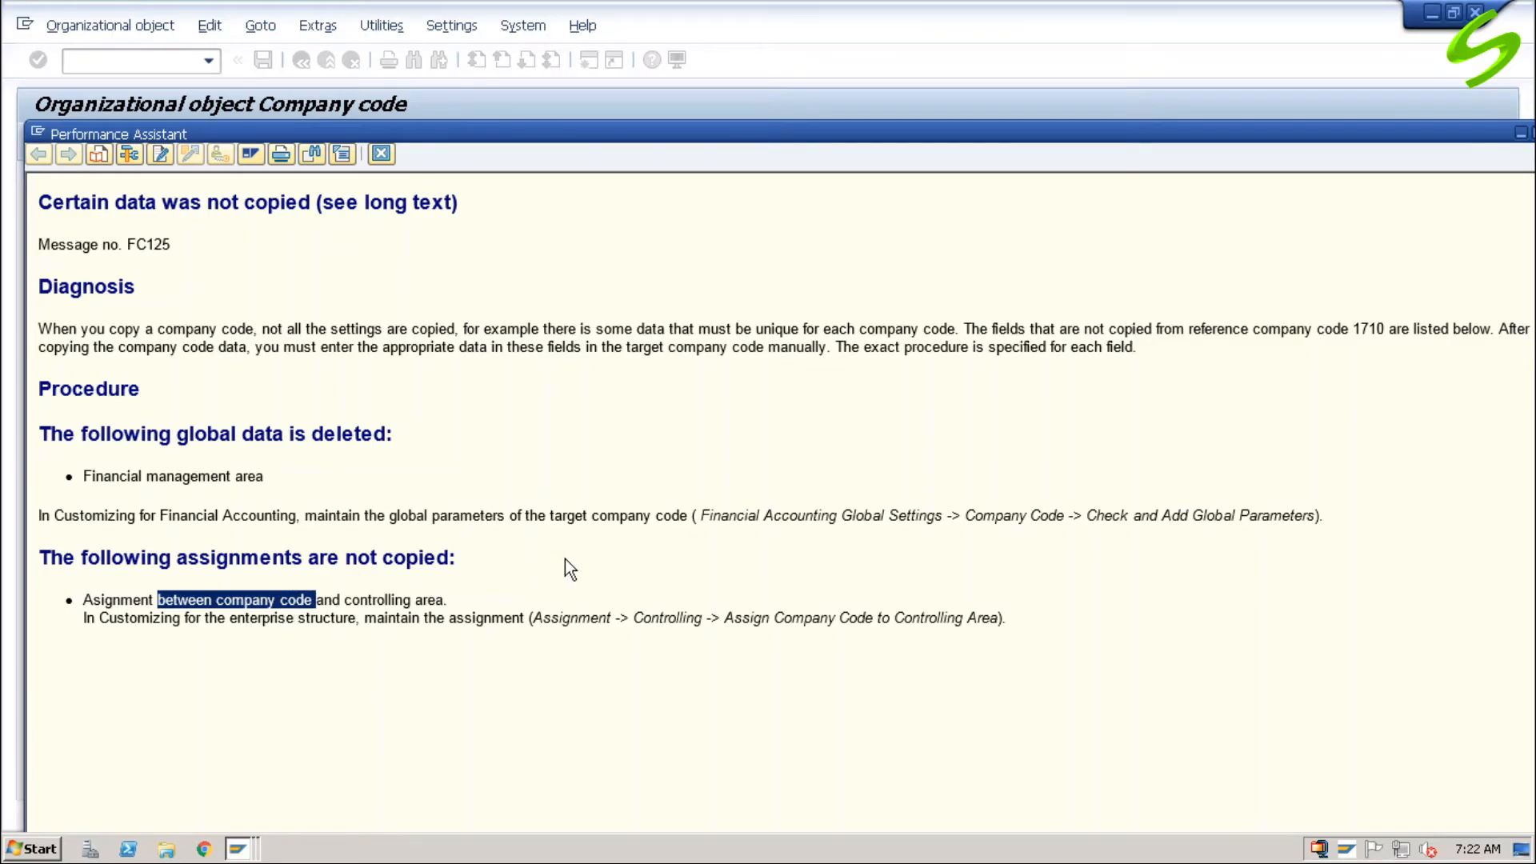
left_click_drag(177, 436, 398, 436)
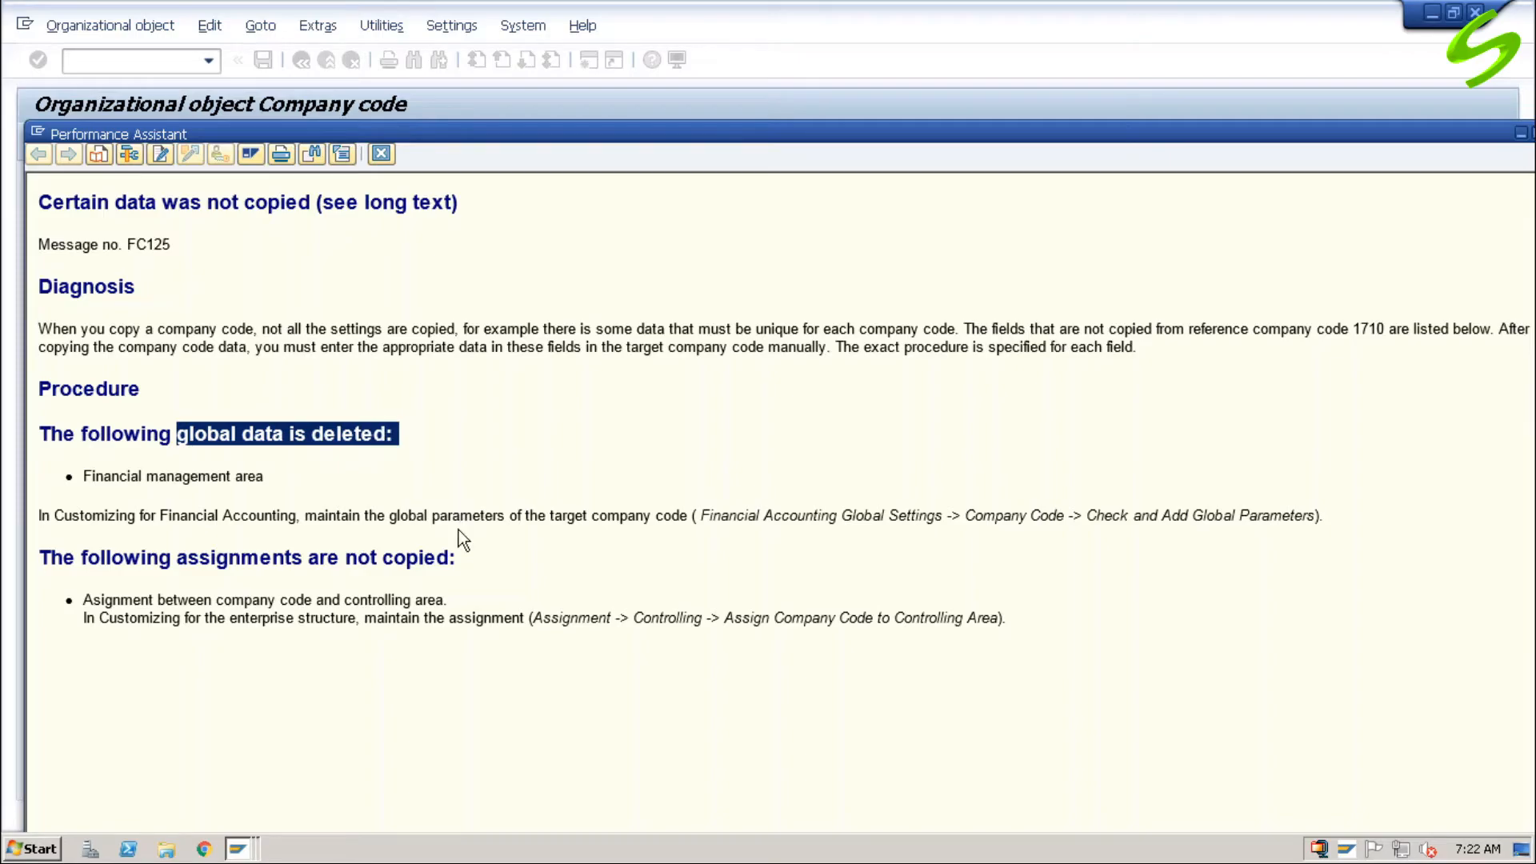
left_click_drag(1155, 516, 1324, 514)
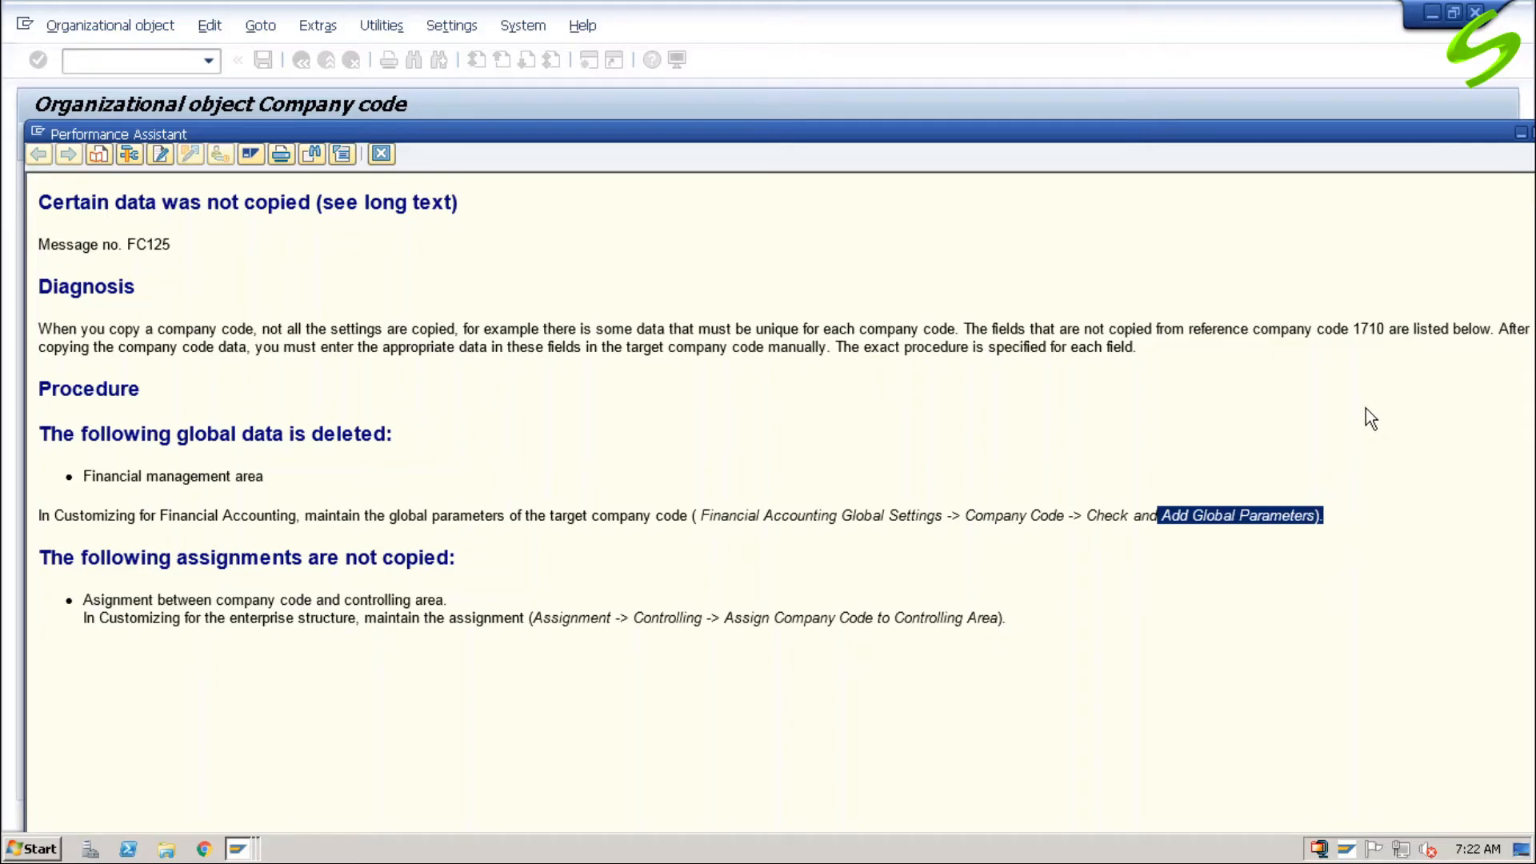
mouse_move(1468, 138)
left_mouse_down()
mouse_move(1401, 138)
mouse_move(1440, 144)
left_mouse_up()
left_click(1481, 131)
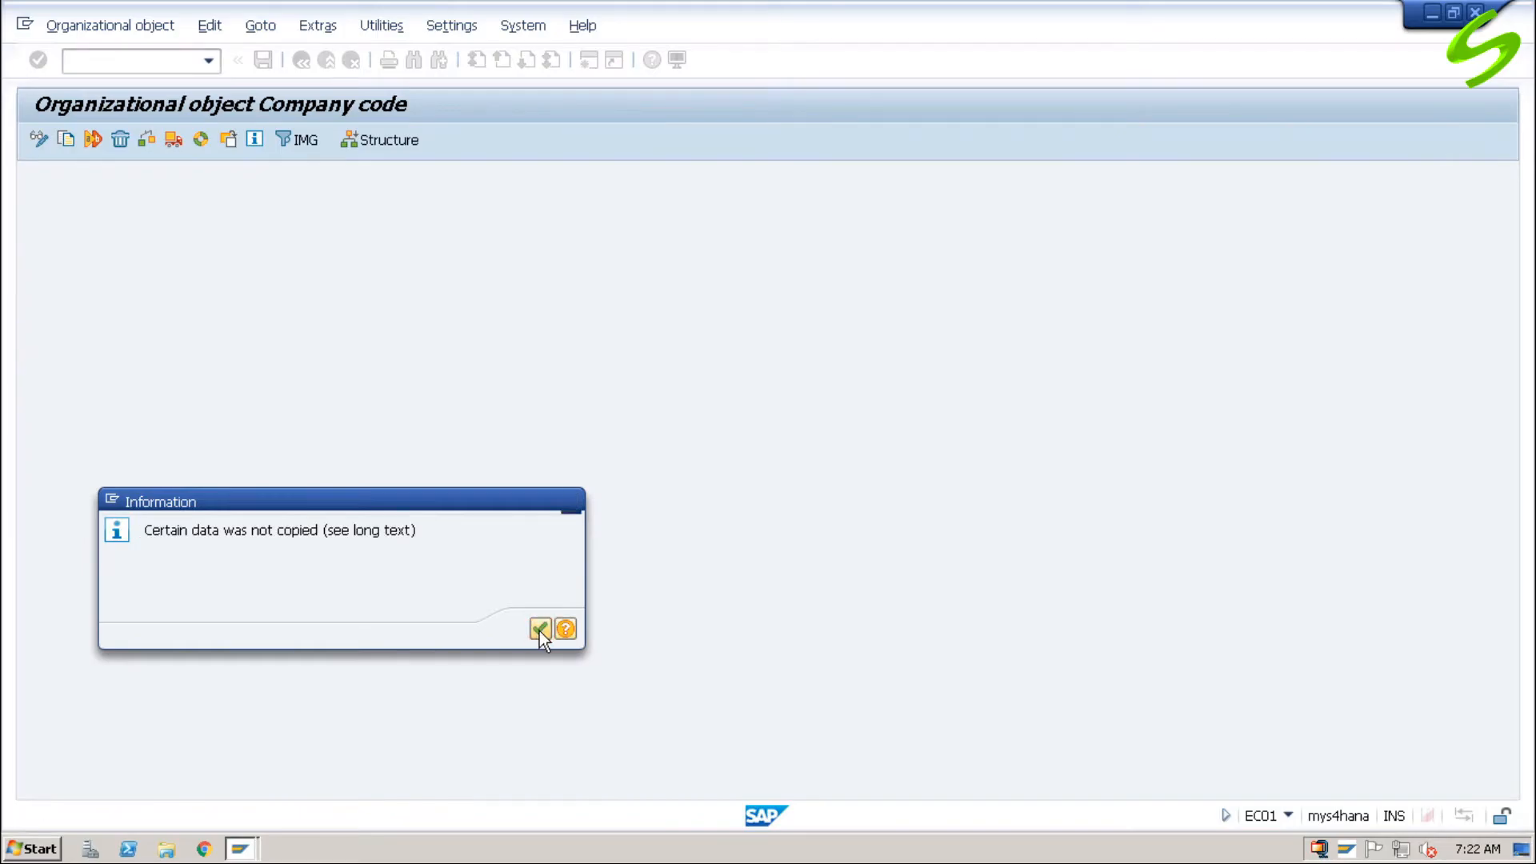
Step: Acknowledge the copy and transport notices and decline transporting the number ranges
left_click(539, 630)
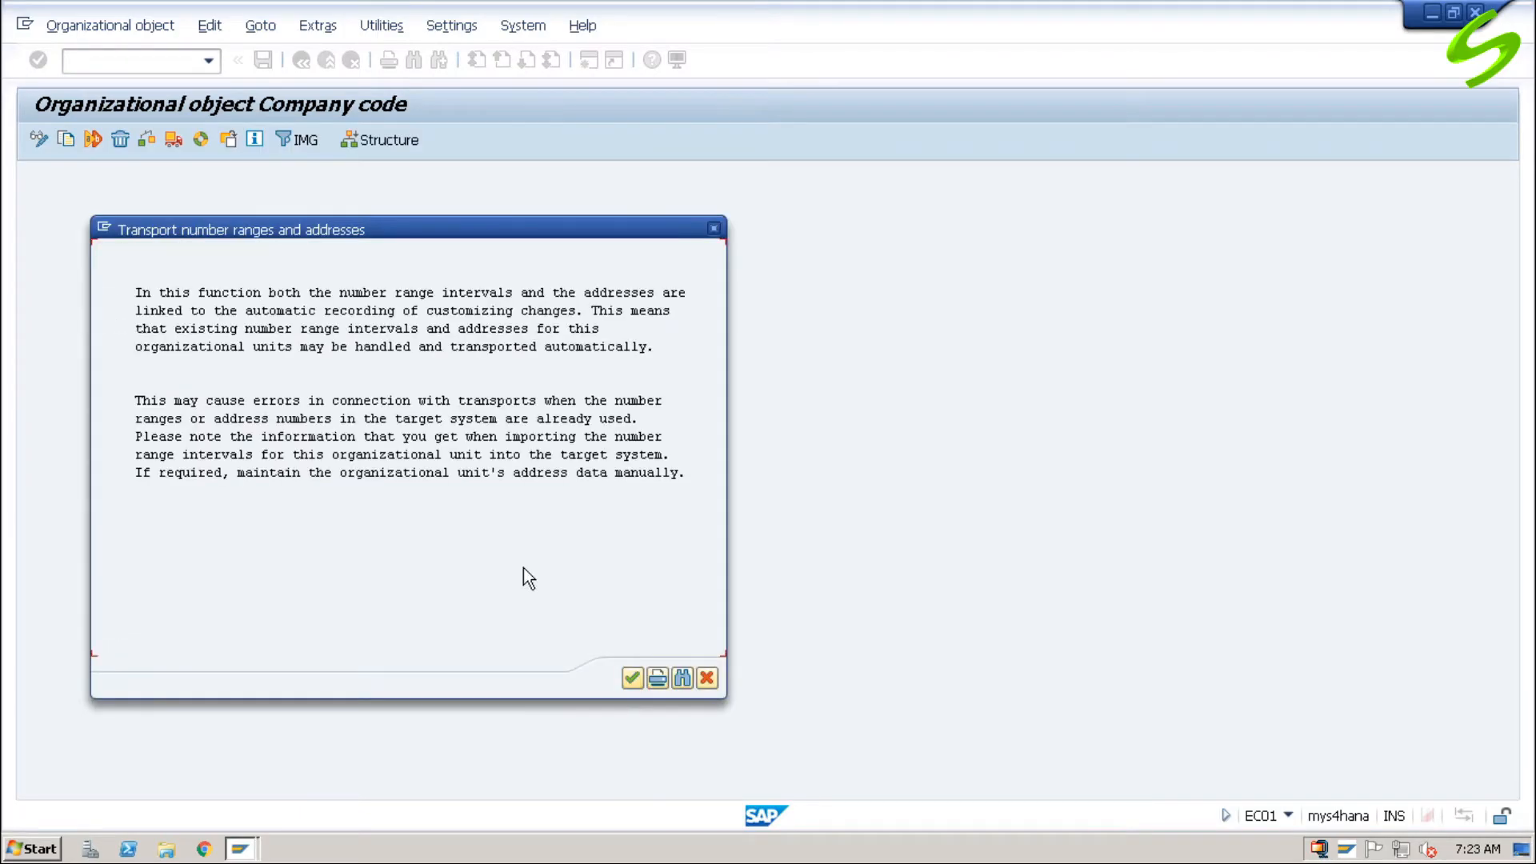
left_click(631, 679)
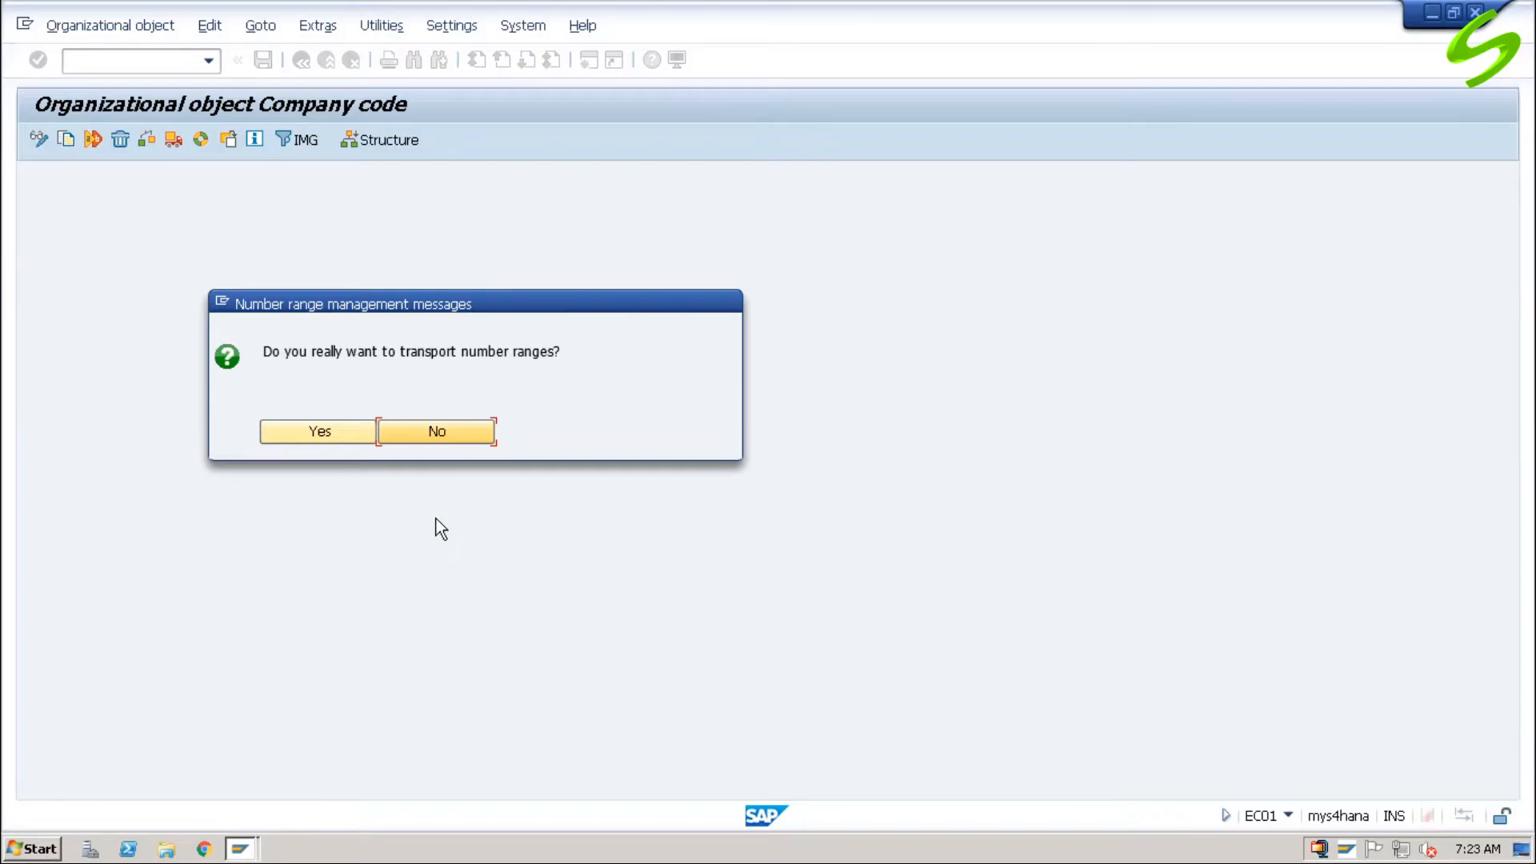
left_click(437, 431)
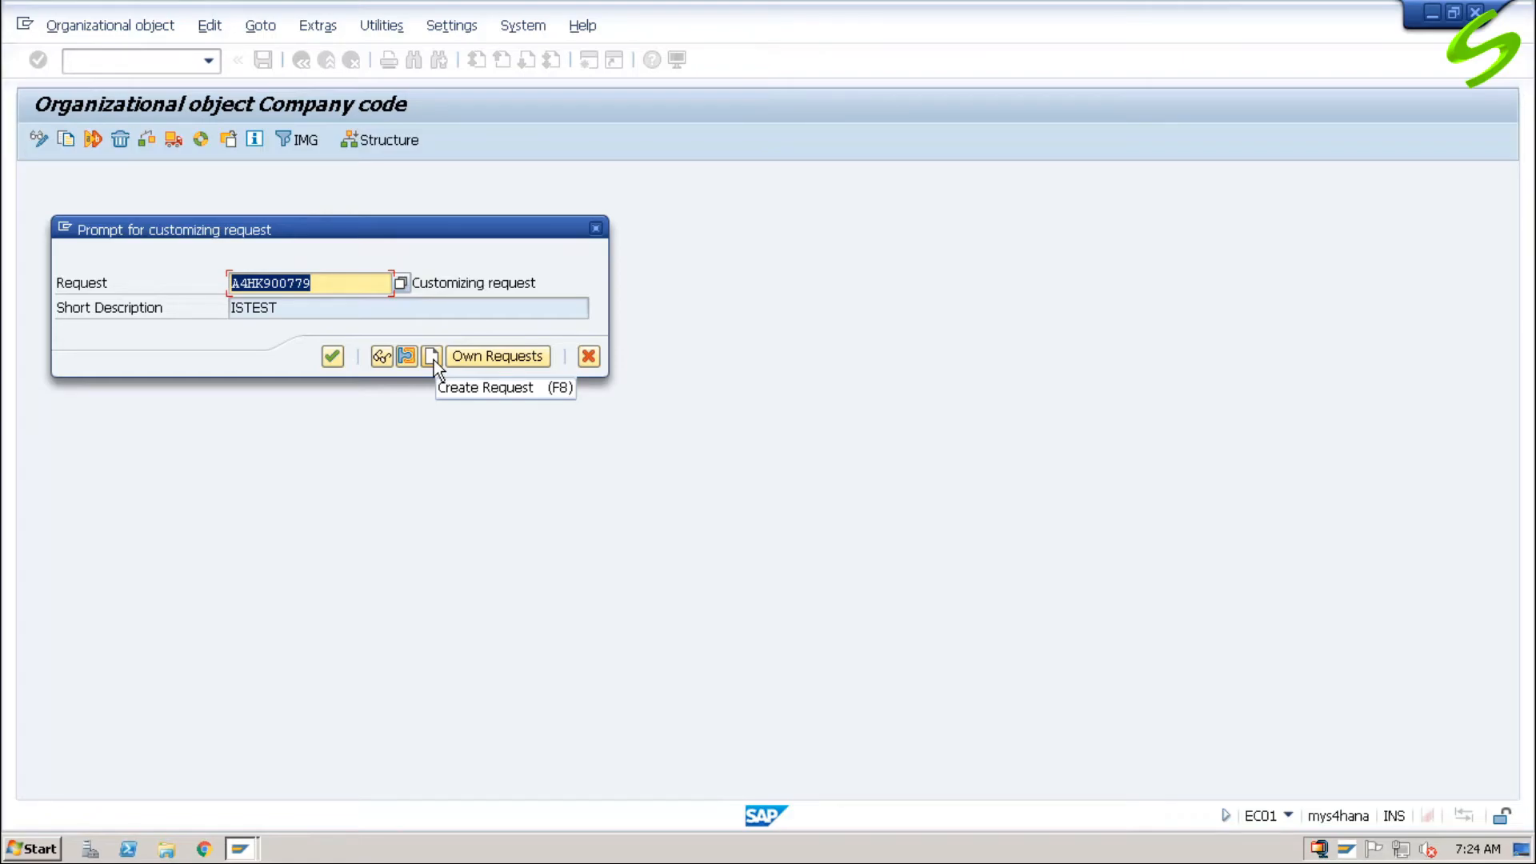
Step: Record the changes in customizing request A4HK900779 (ISTEST) and confirm the remaining copy from 1710 to A001
left_click(400, 286)
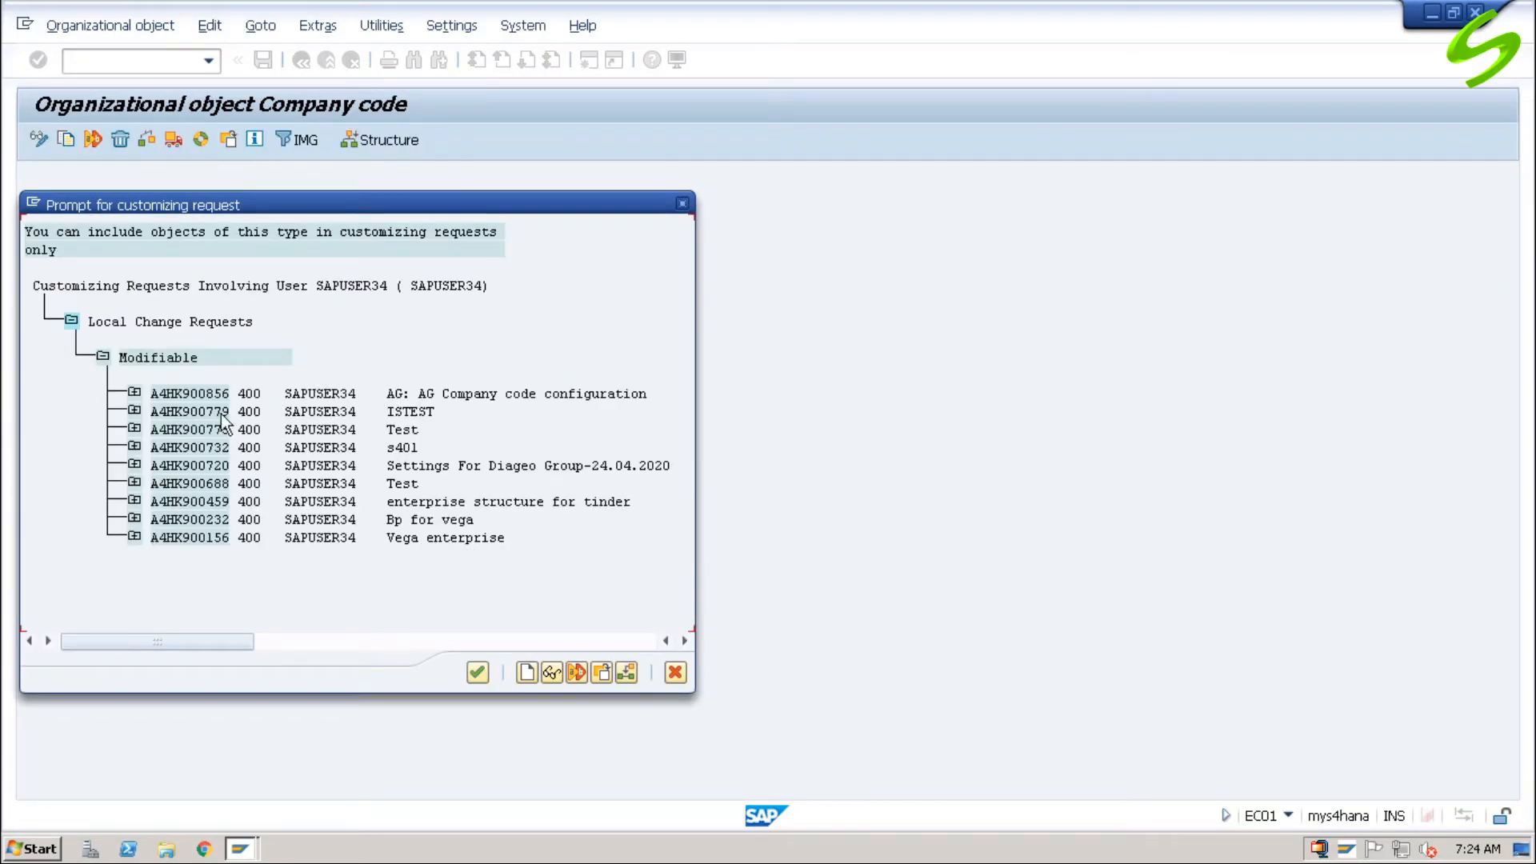
double_click(202, 411)
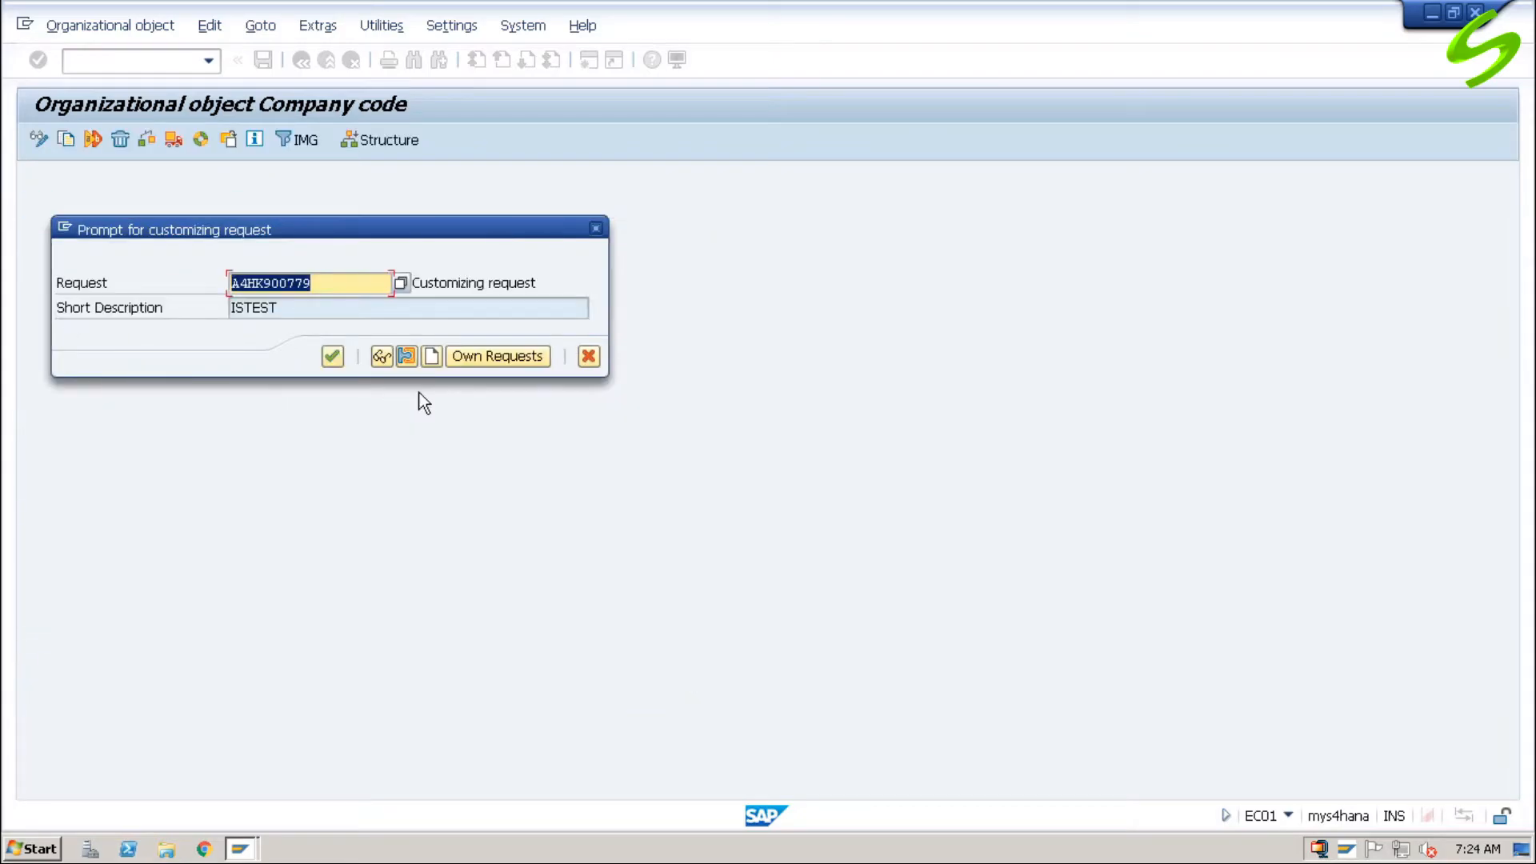
left_click(333, 357)
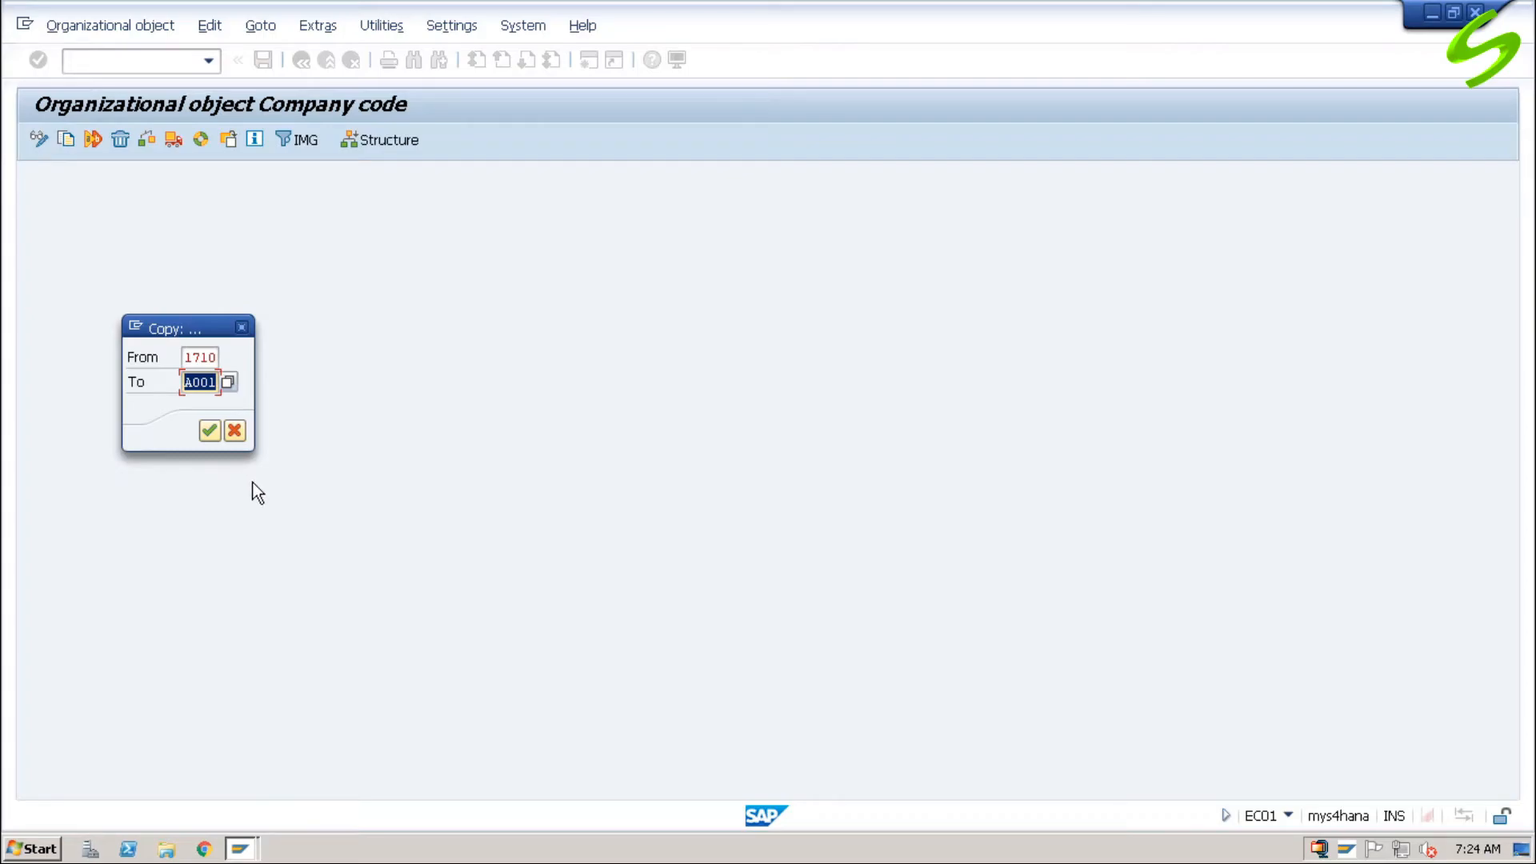
left_click(210, 430)
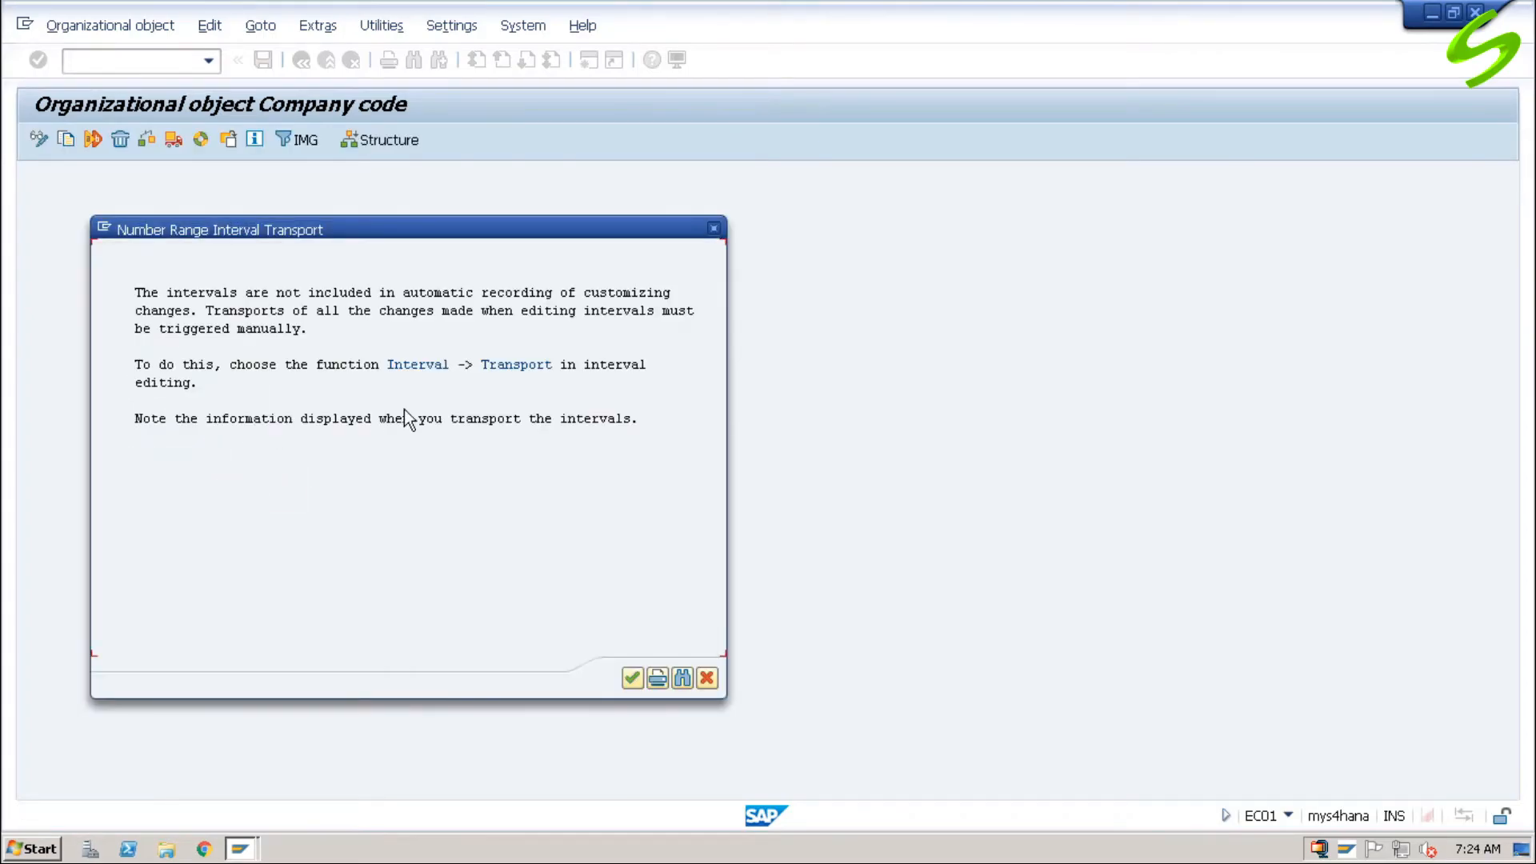
left_click(631, 680)
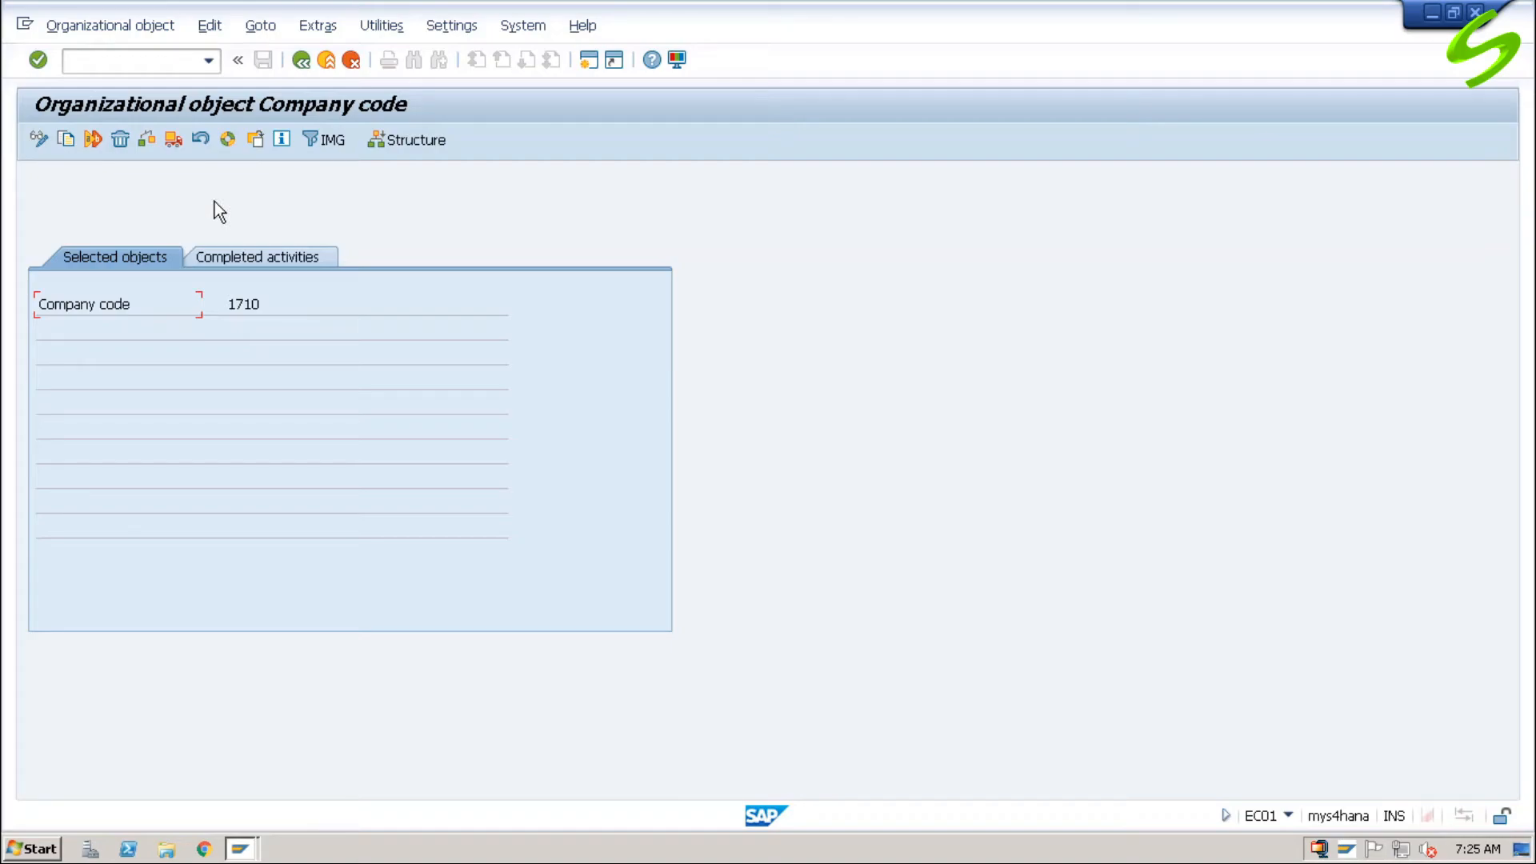
Step: Return to the activity selection, open Edit Company Code Data and position the list at company code A001
left_click(300, 66)
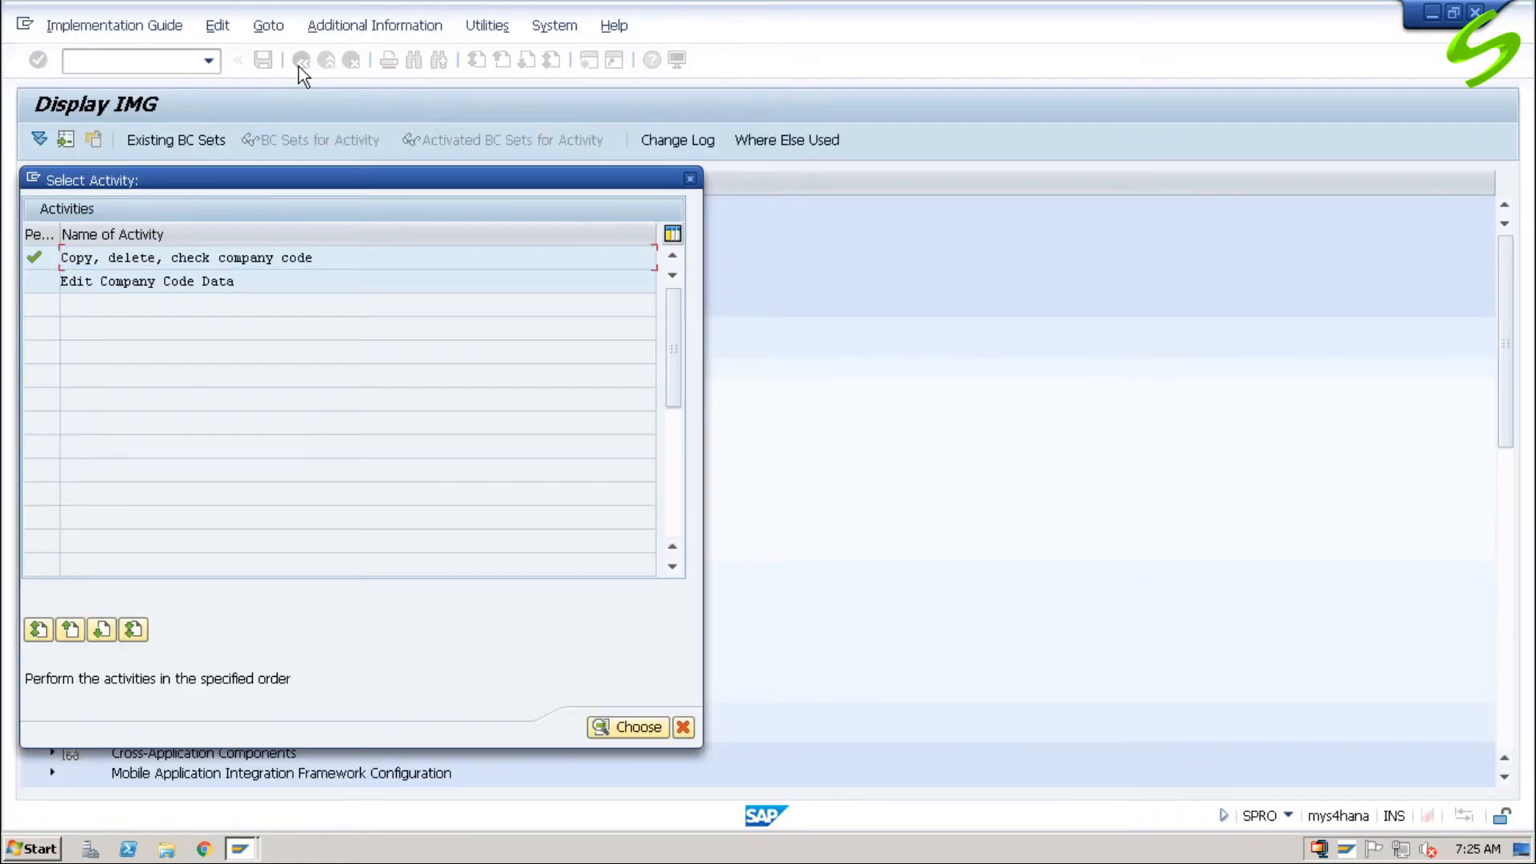
double_click(266, 281)
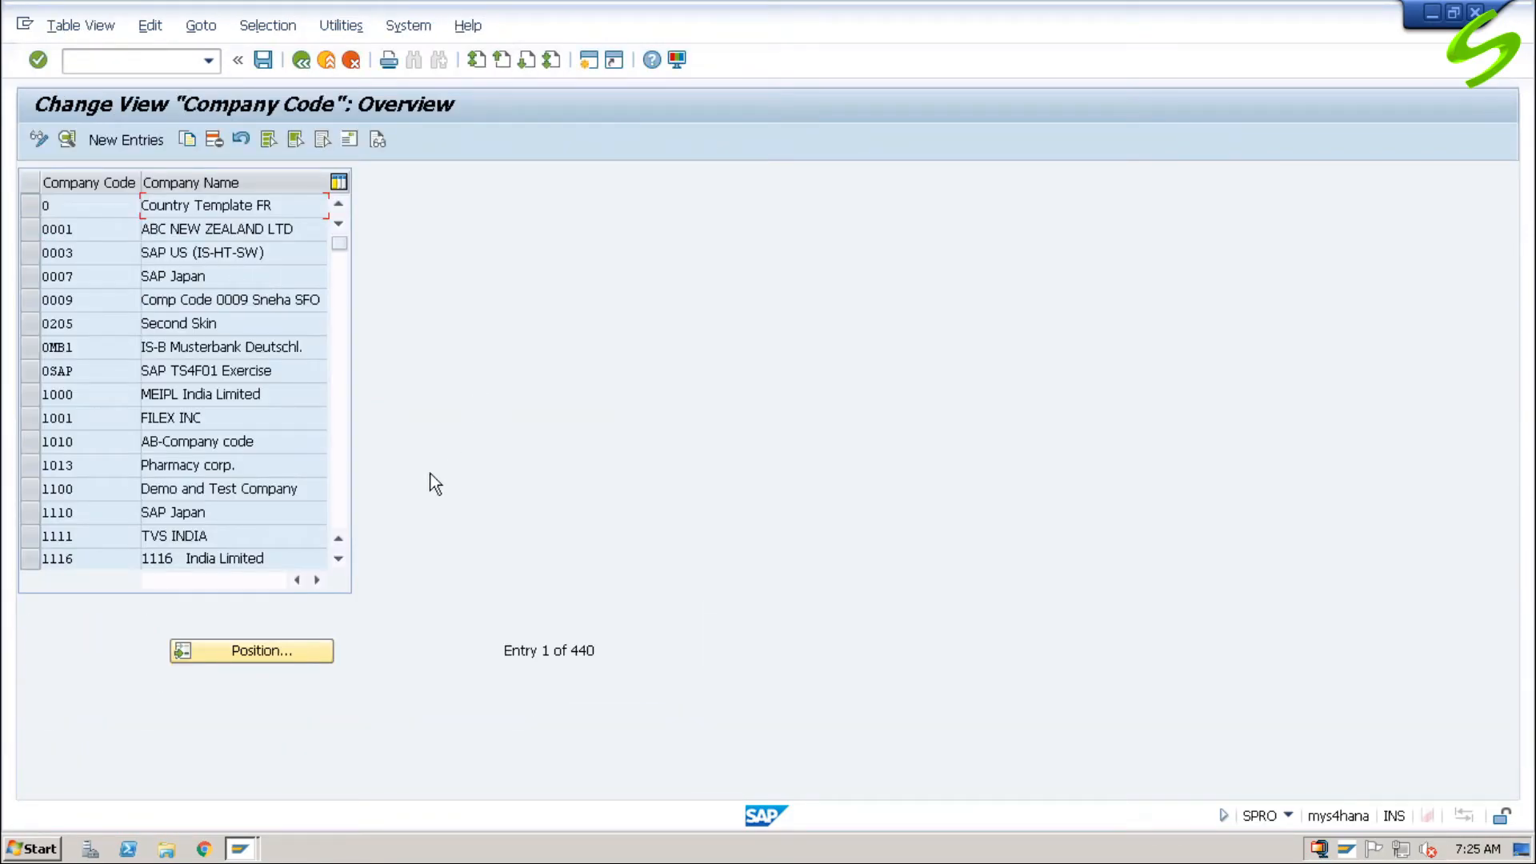
left_click(293, 649)
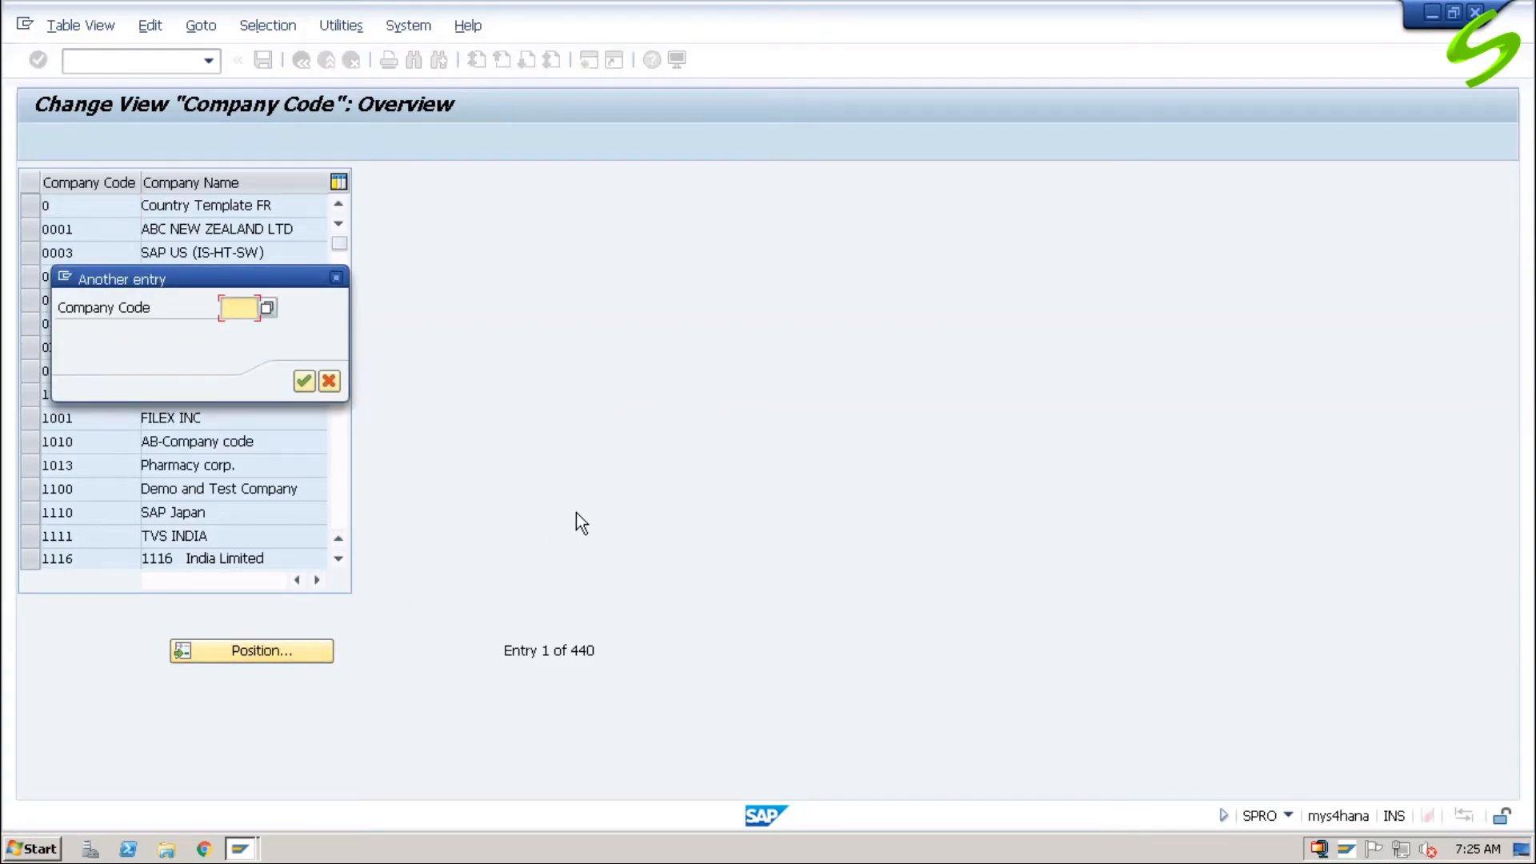
type("a")
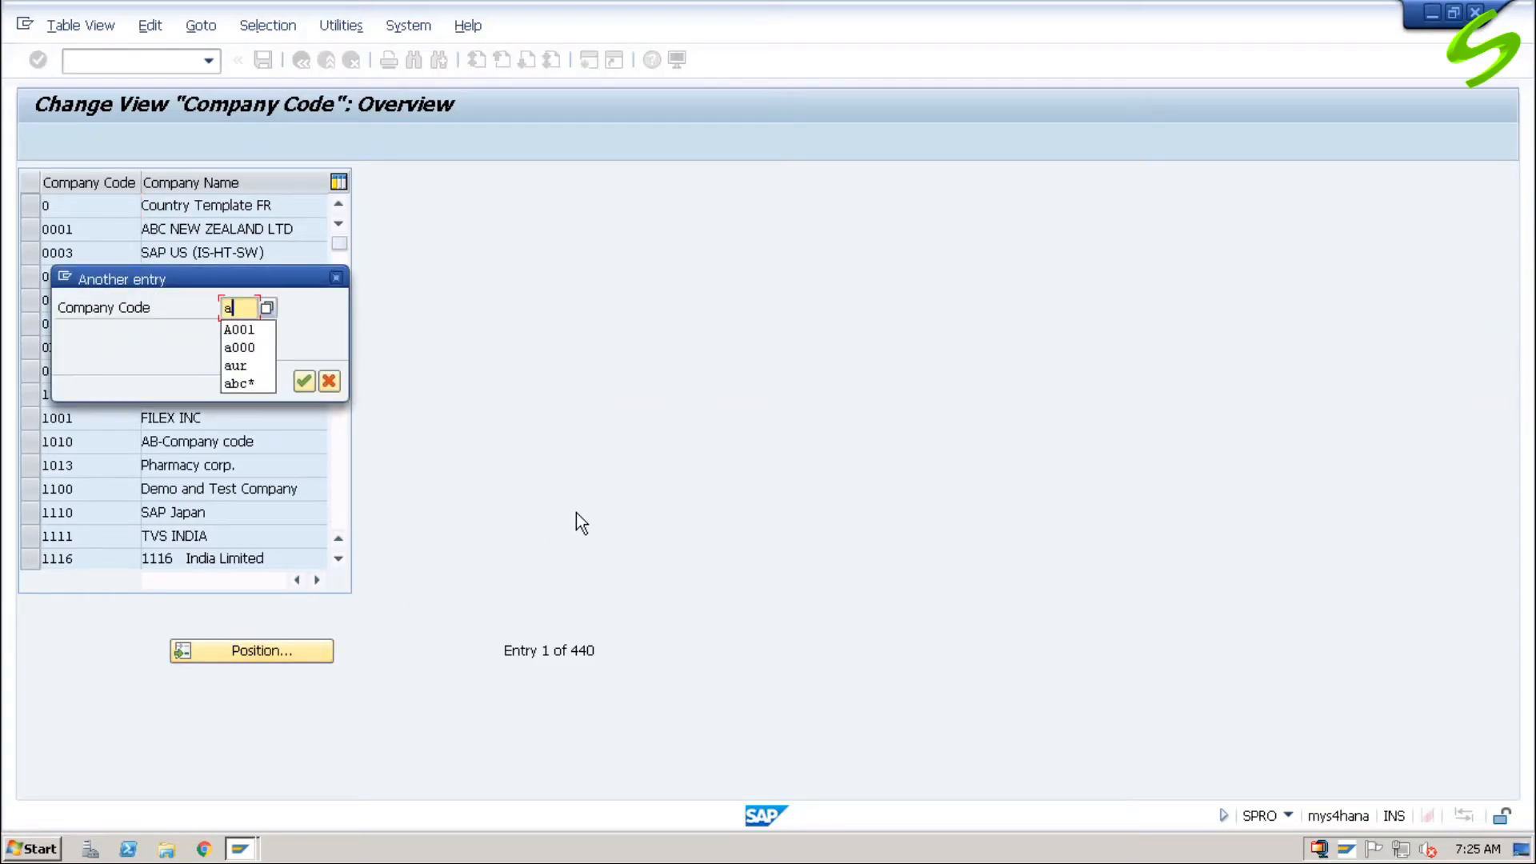
type("001")
key("Return")
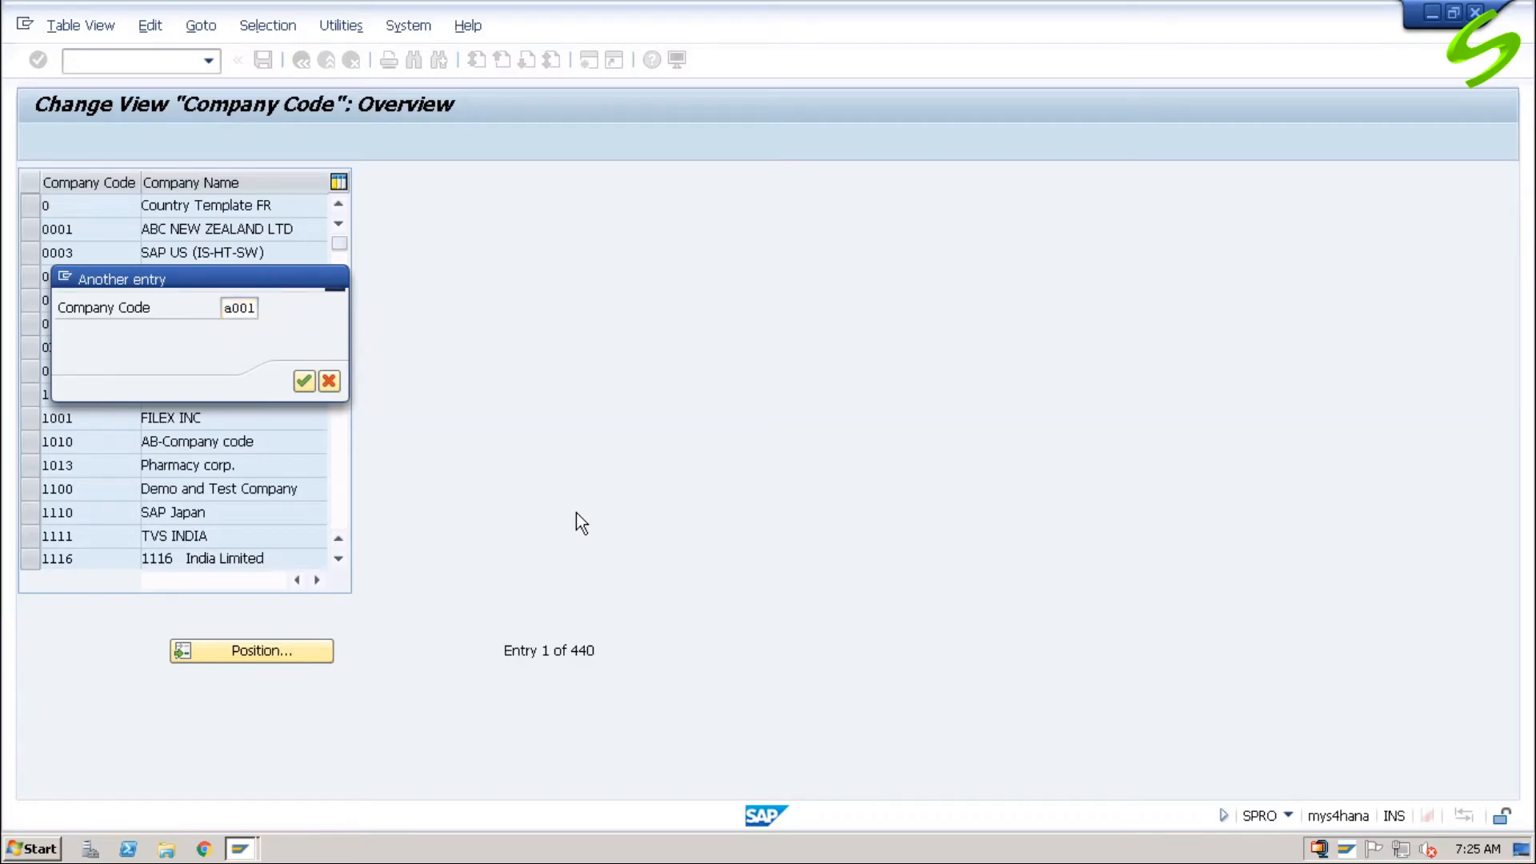
key("Return")
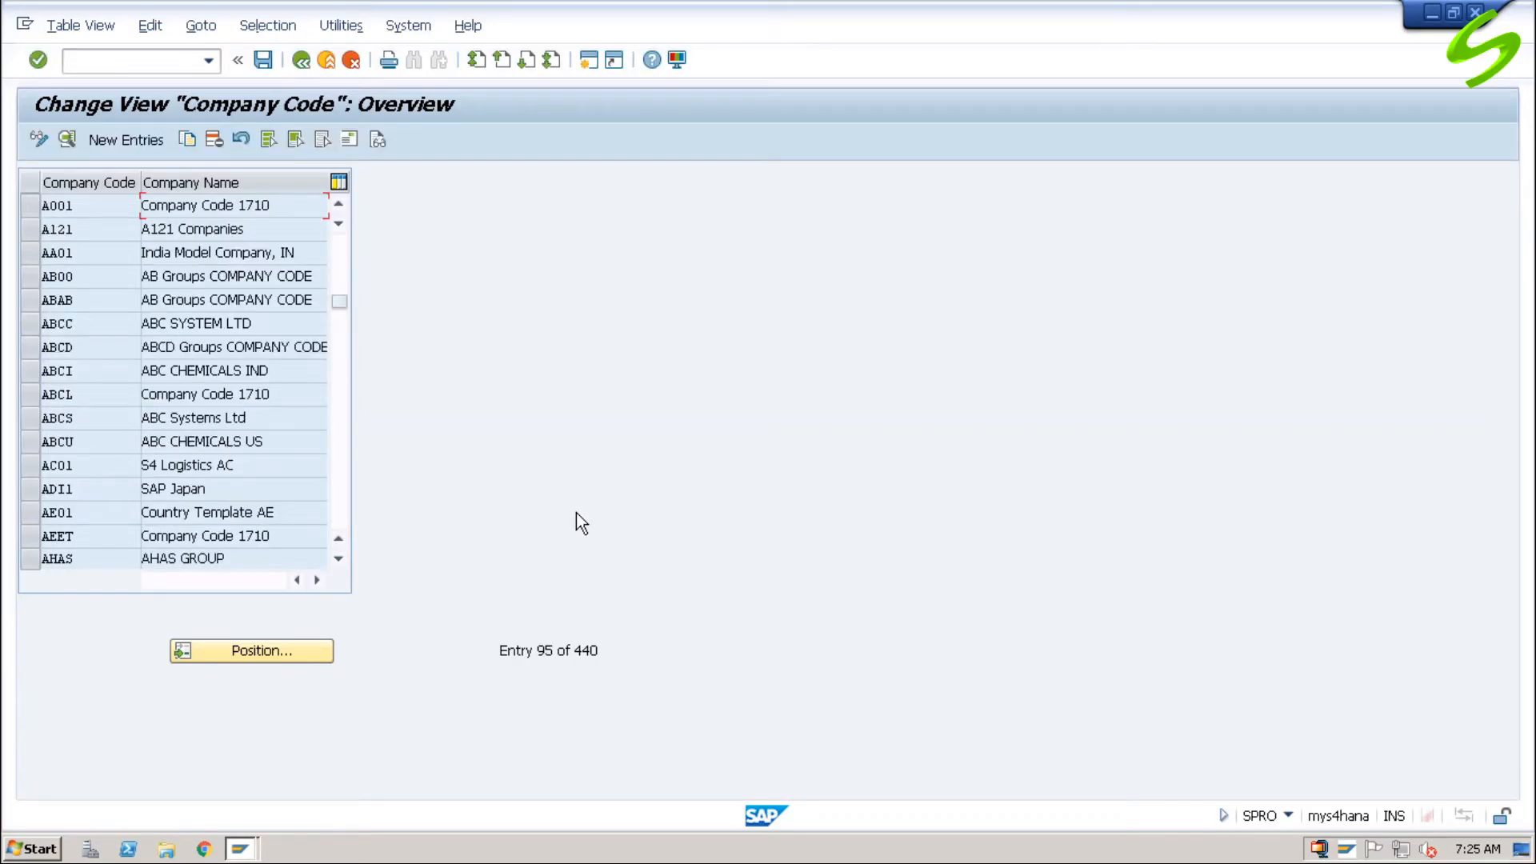
Step: Open the details of company code A001 and set its company name to ABC US
double_click(118, 205)
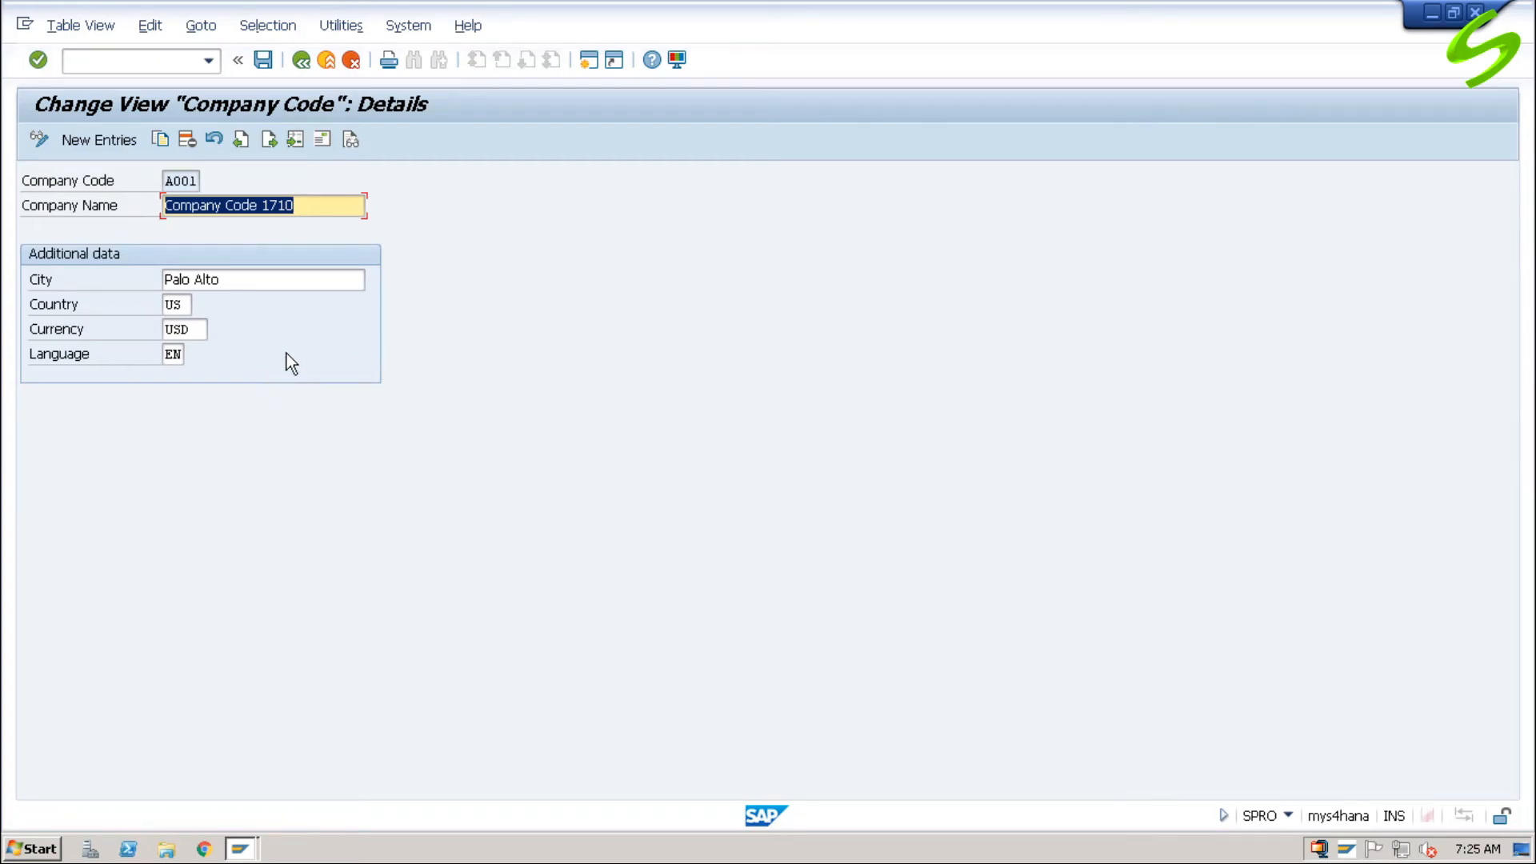
left_click_drag(326, 206, 96, 214)
type("ABC")
key("Down")
key("Return")
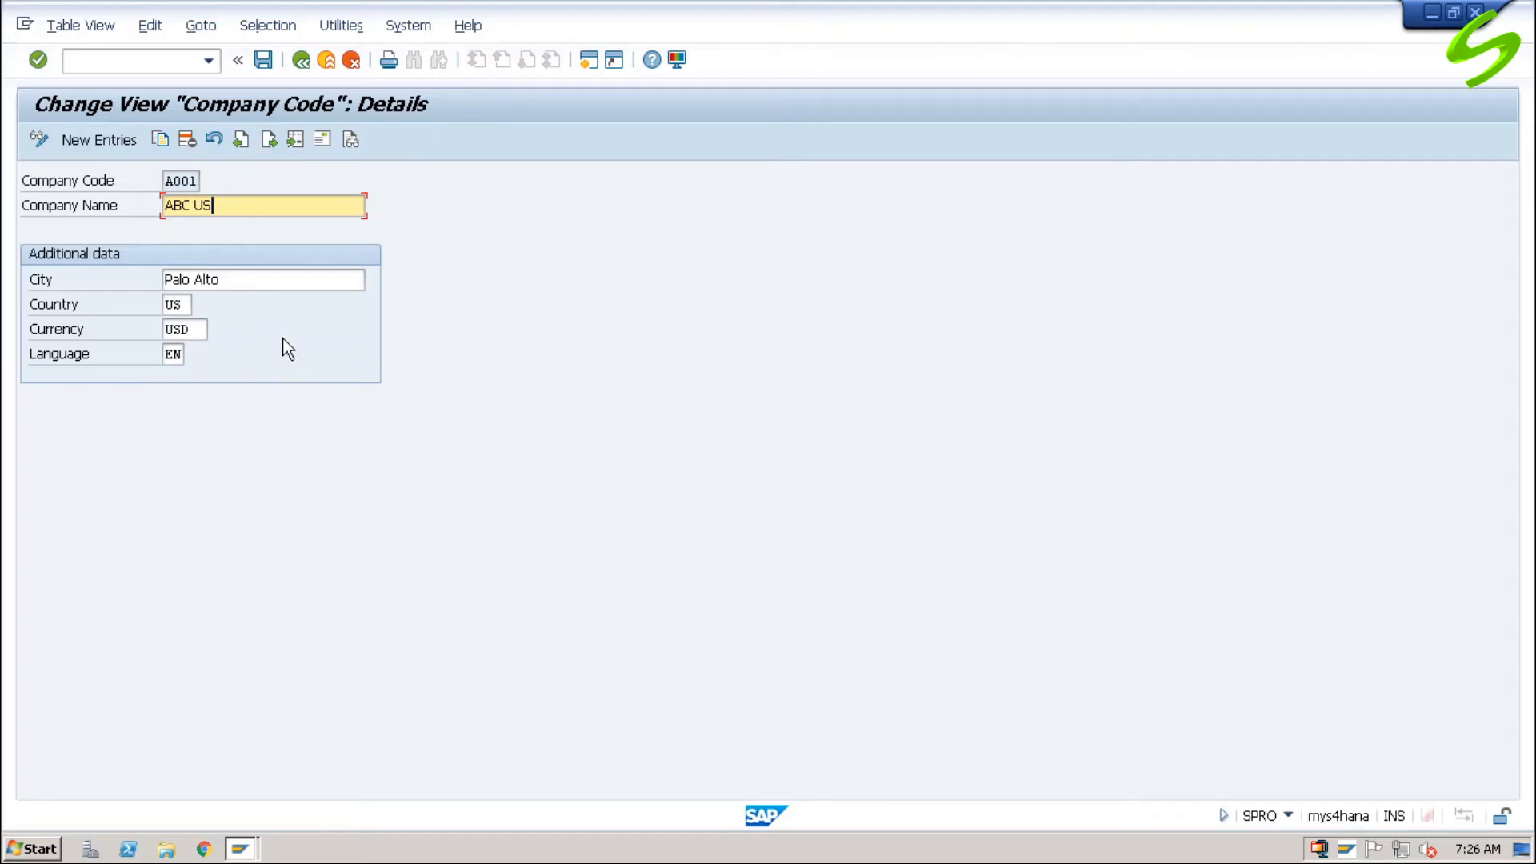
Step: Set the name in company code A001's address to ABC US, clear its e-mail entry and confirm the address
left_click(323, 141)
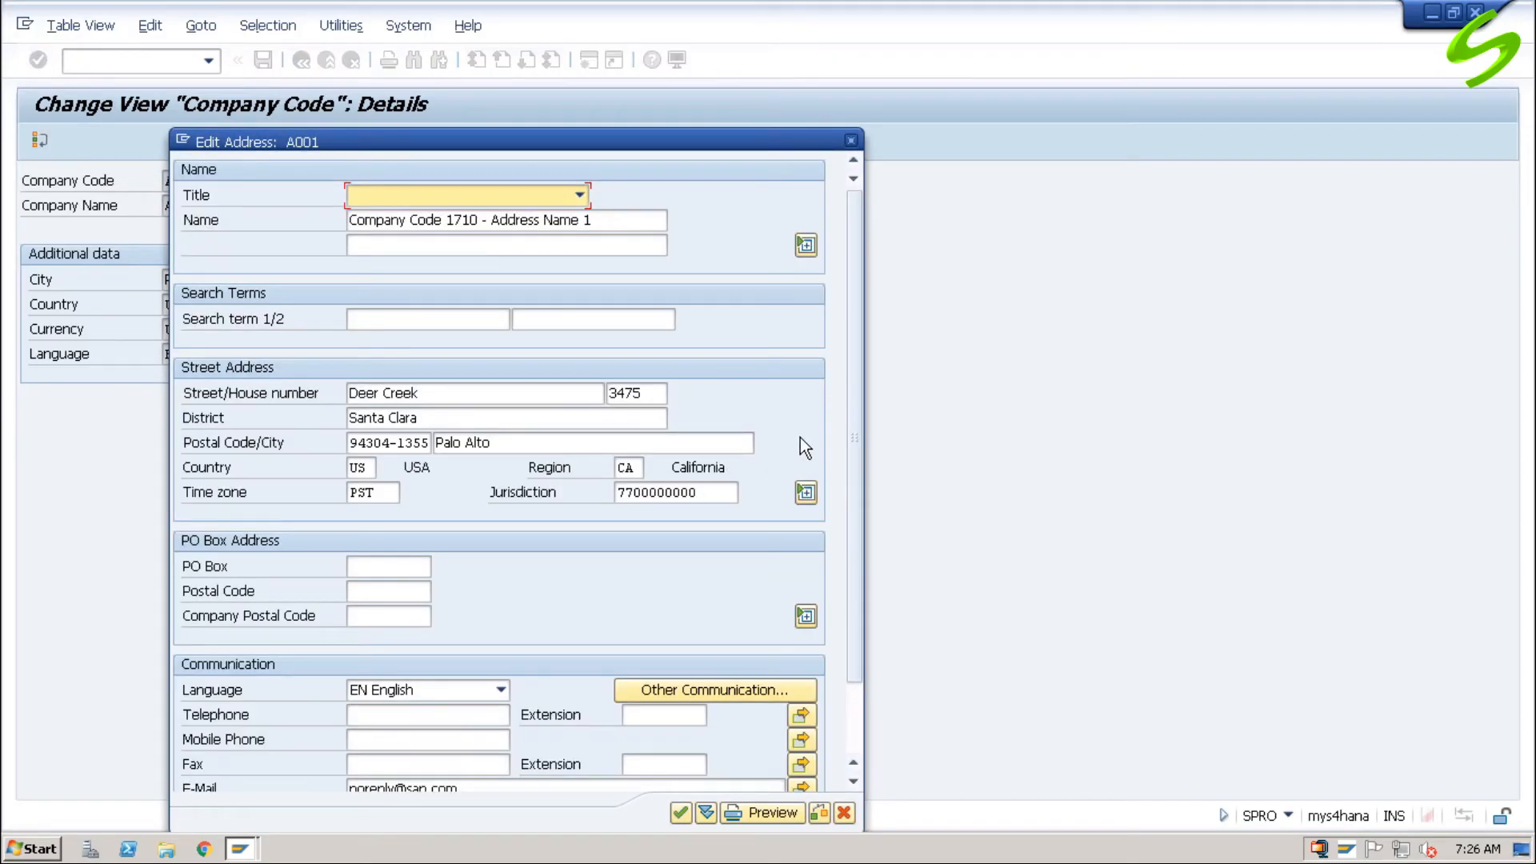
key("Tab")
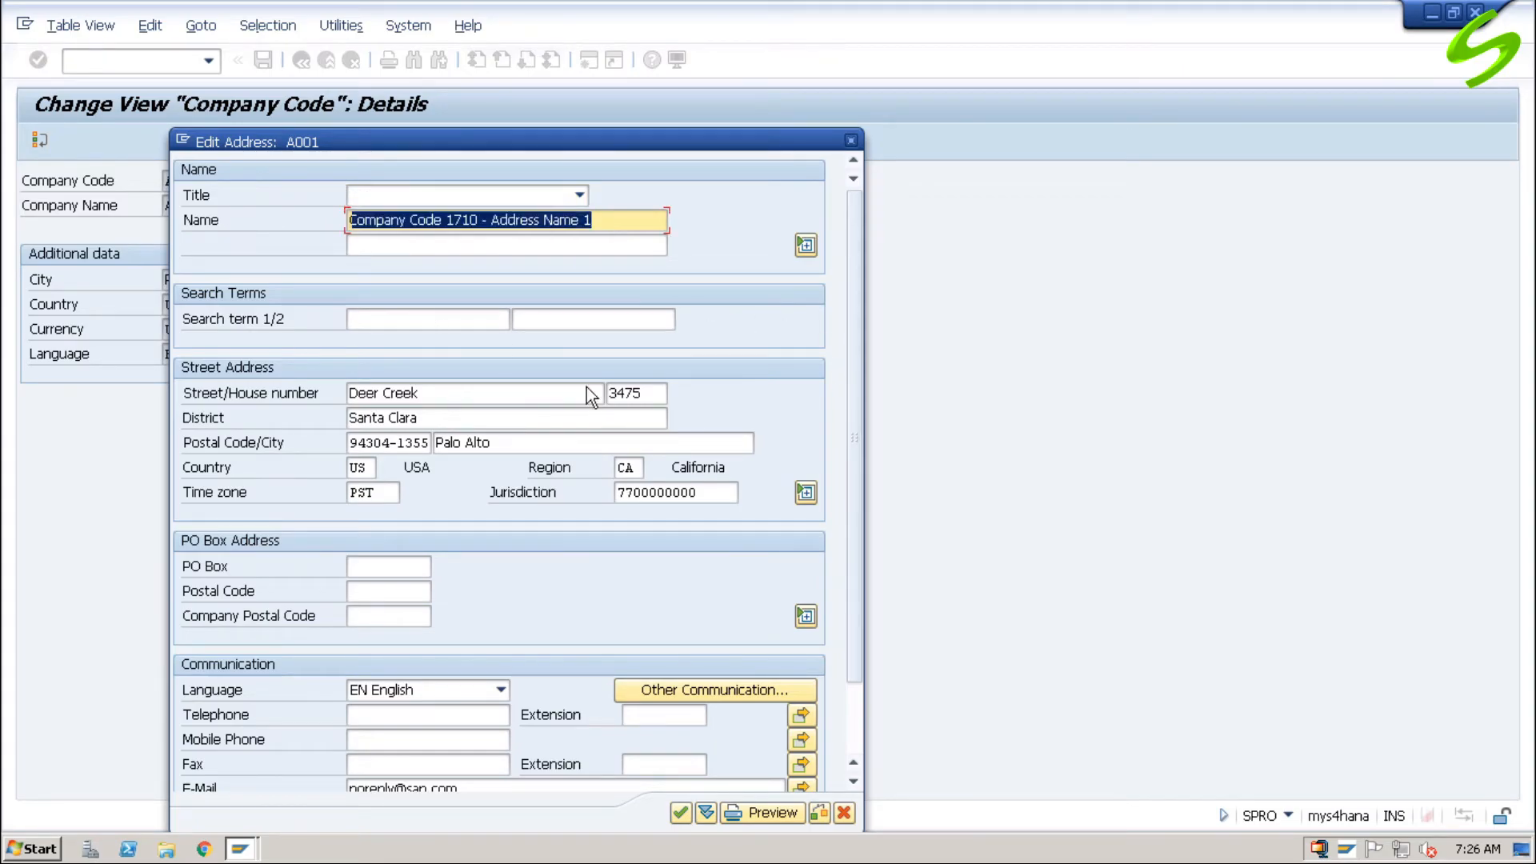
type("ABC US")
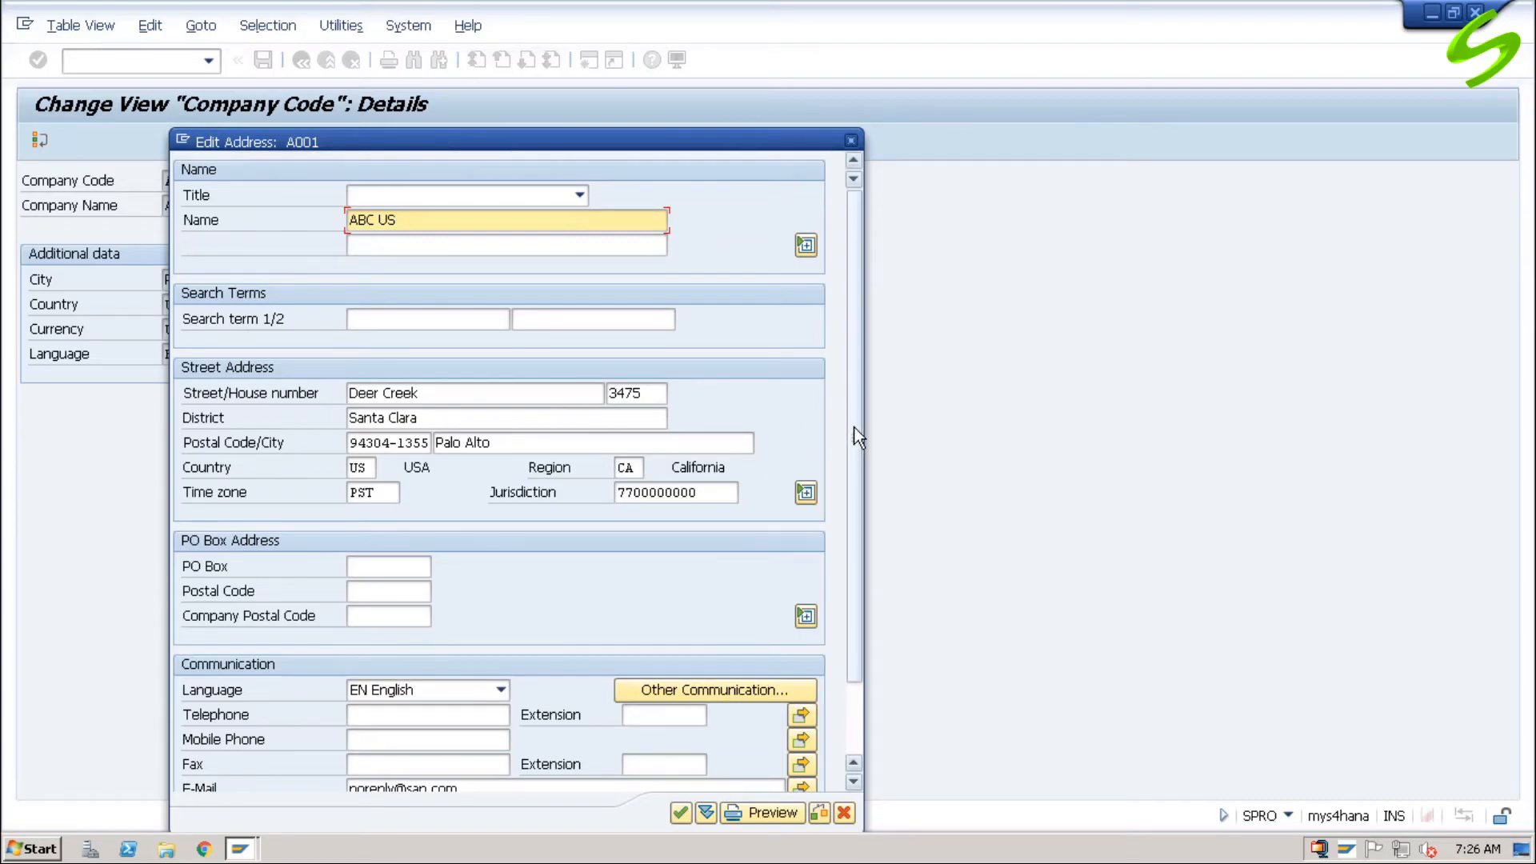
left_click_drag(858, 436, 864, 682)
left_click_drag(476, 703, 311, 708)
key("Delete")
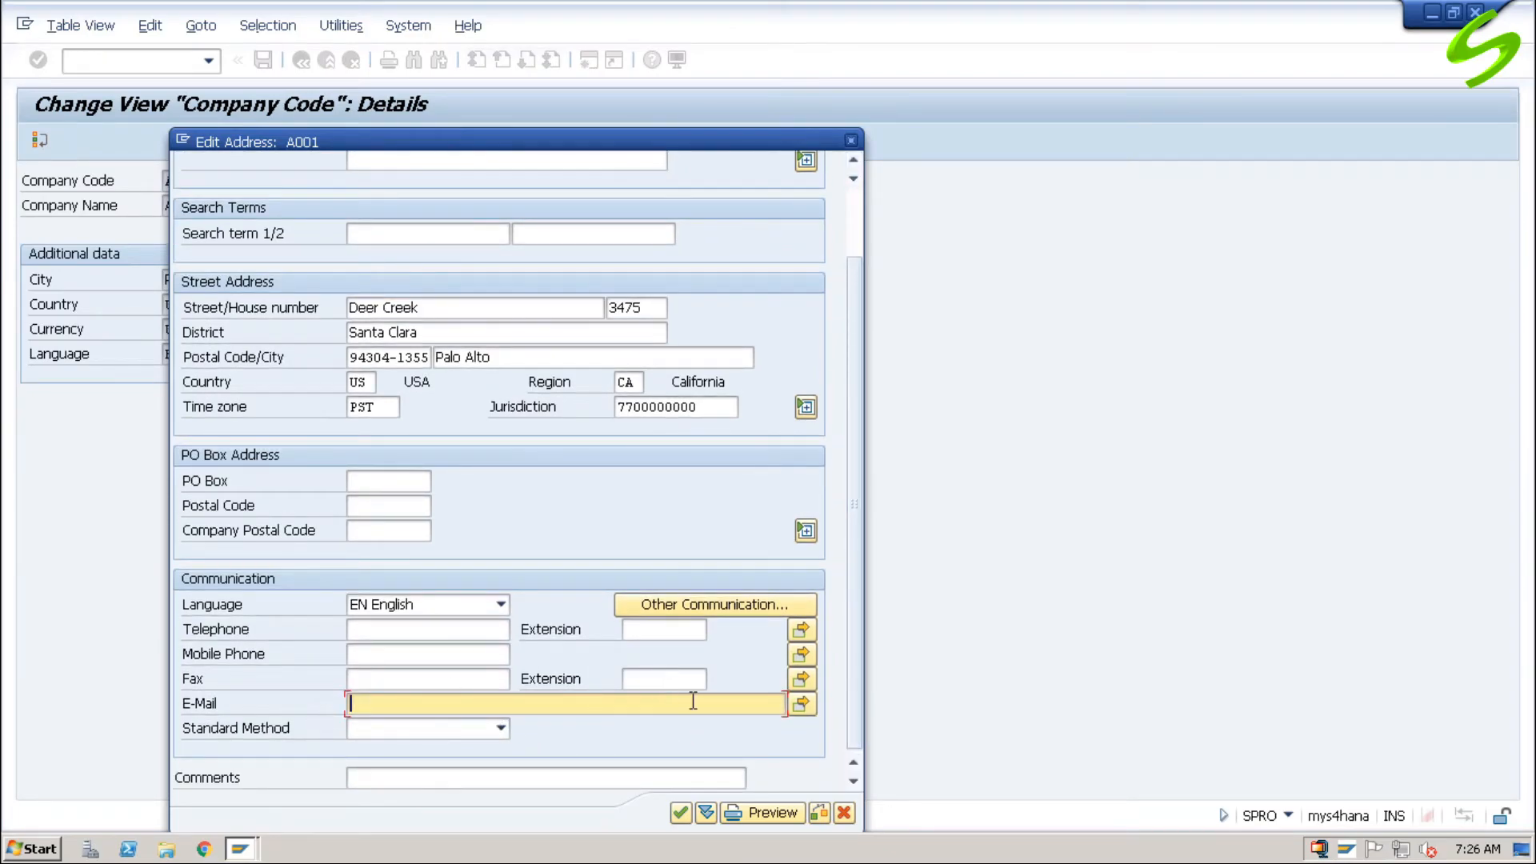
left_click(680, 814)
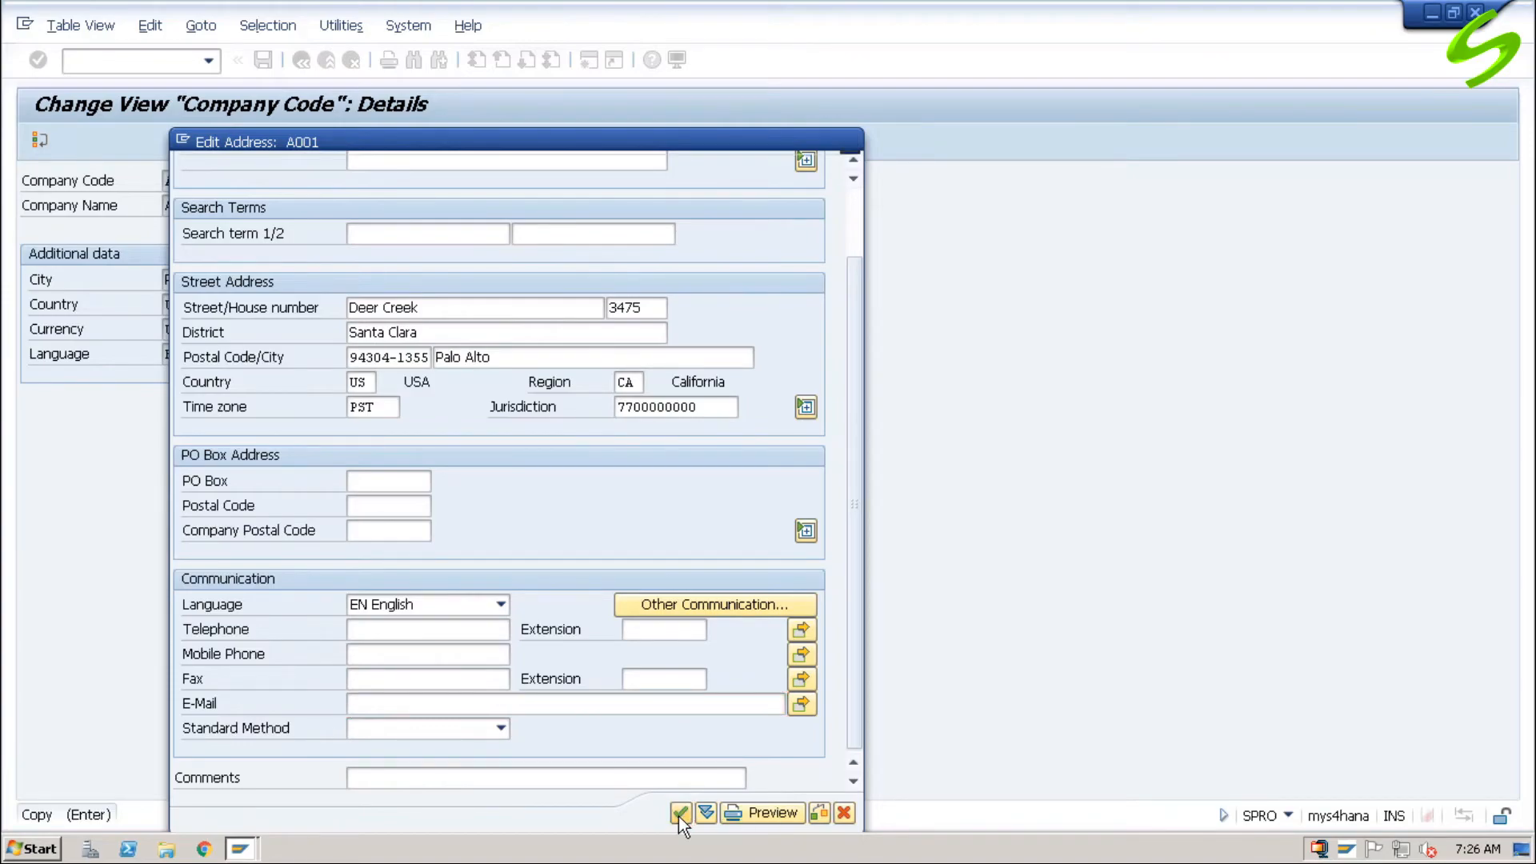
Step: Save the company code details under customizing request A4HK900779 (ISTEST) and return to the IMG structure
left_click(263, 60)
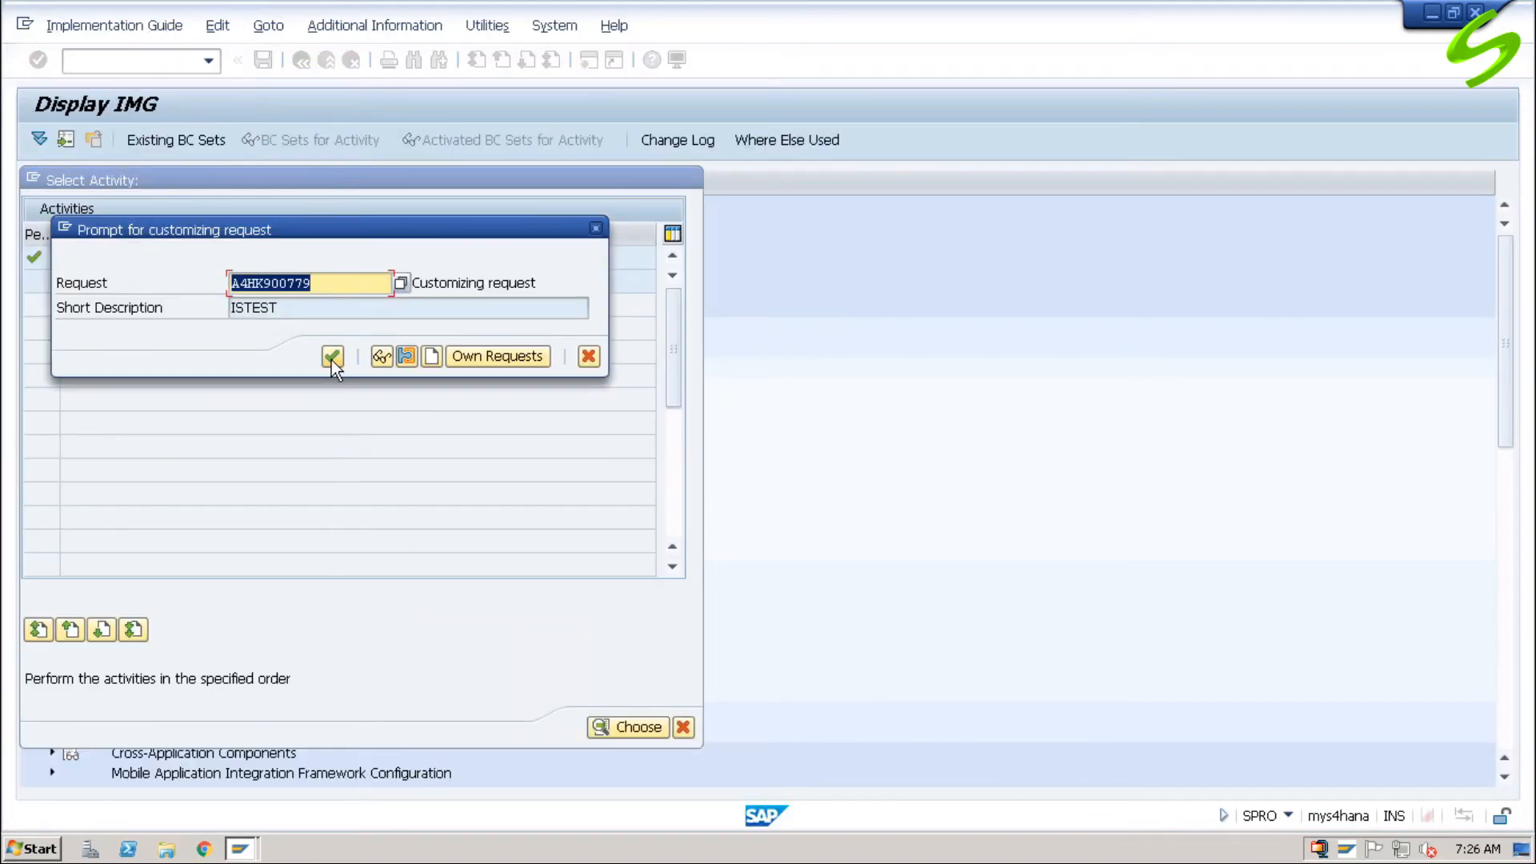
left_click(332, 356)
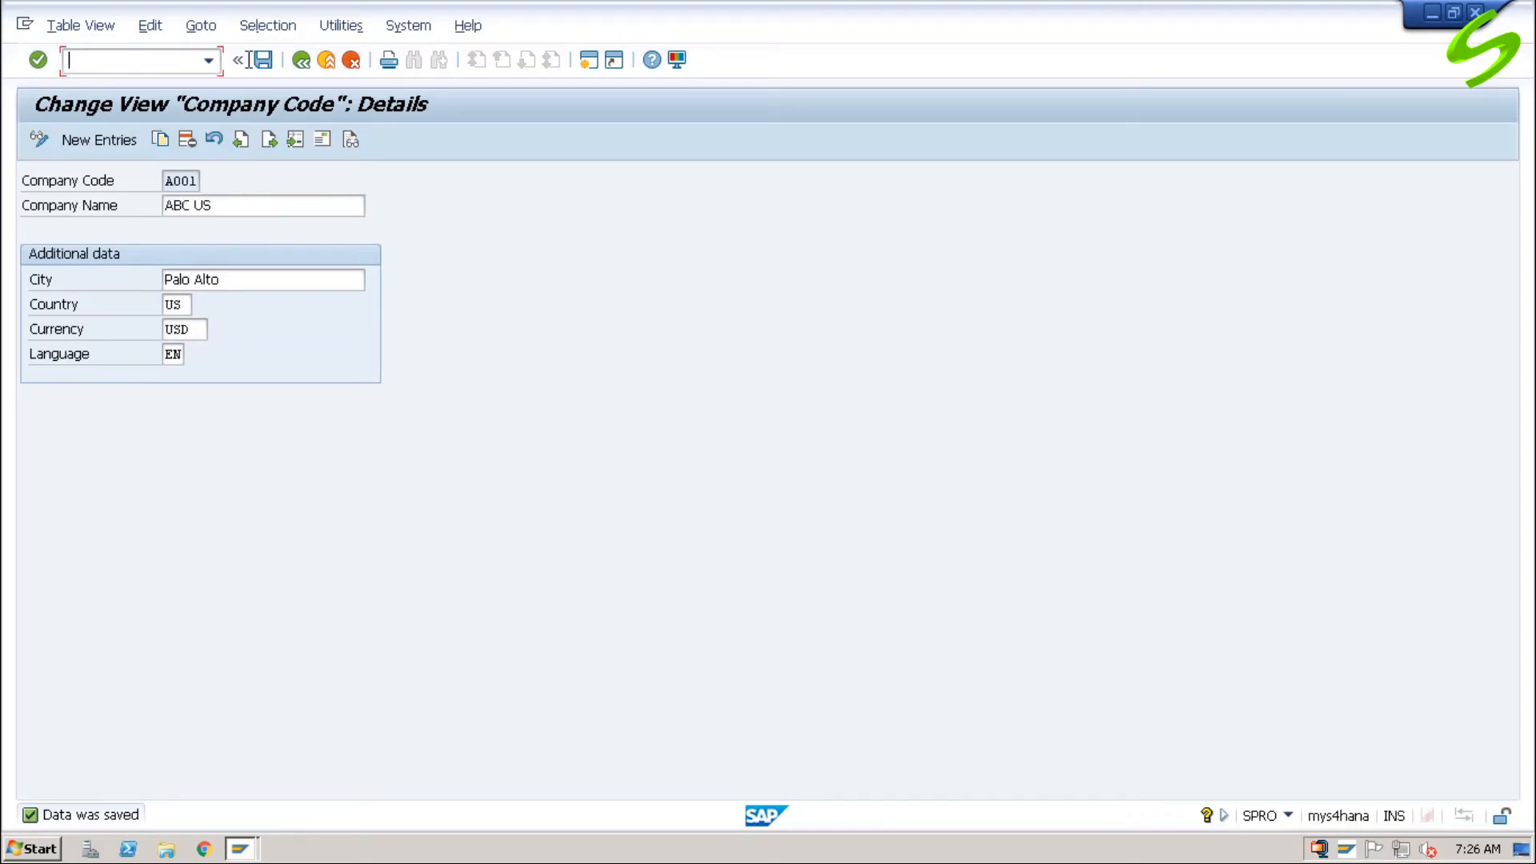
left_click(299, 68)
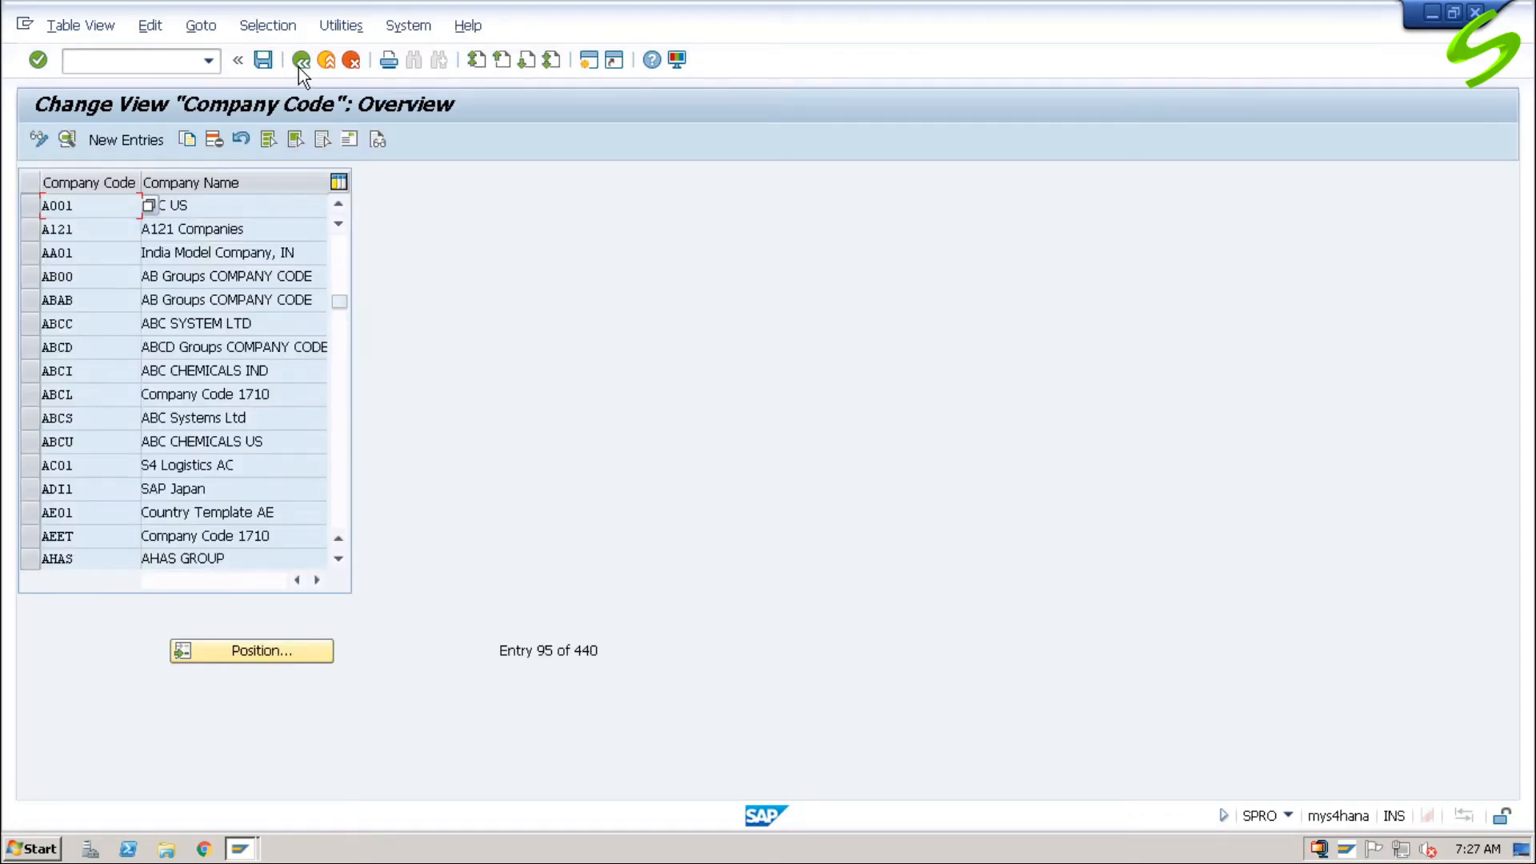
left_click(299, 68)
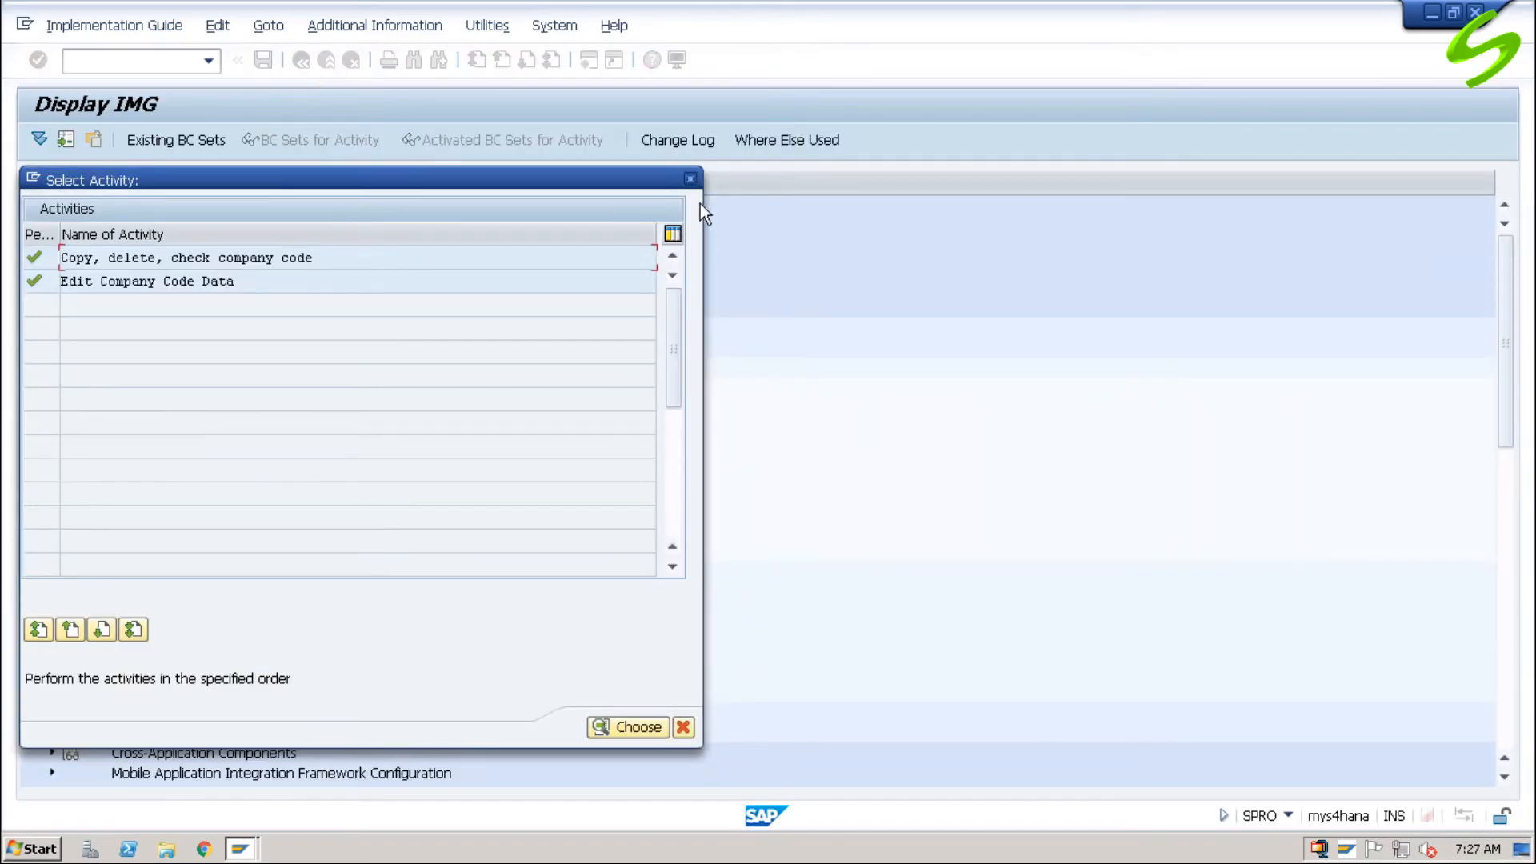
left_click(690, 179)
Step: Open the company code global data overview with transaction OBY6
left_click(163, 64)
type("/noby6")
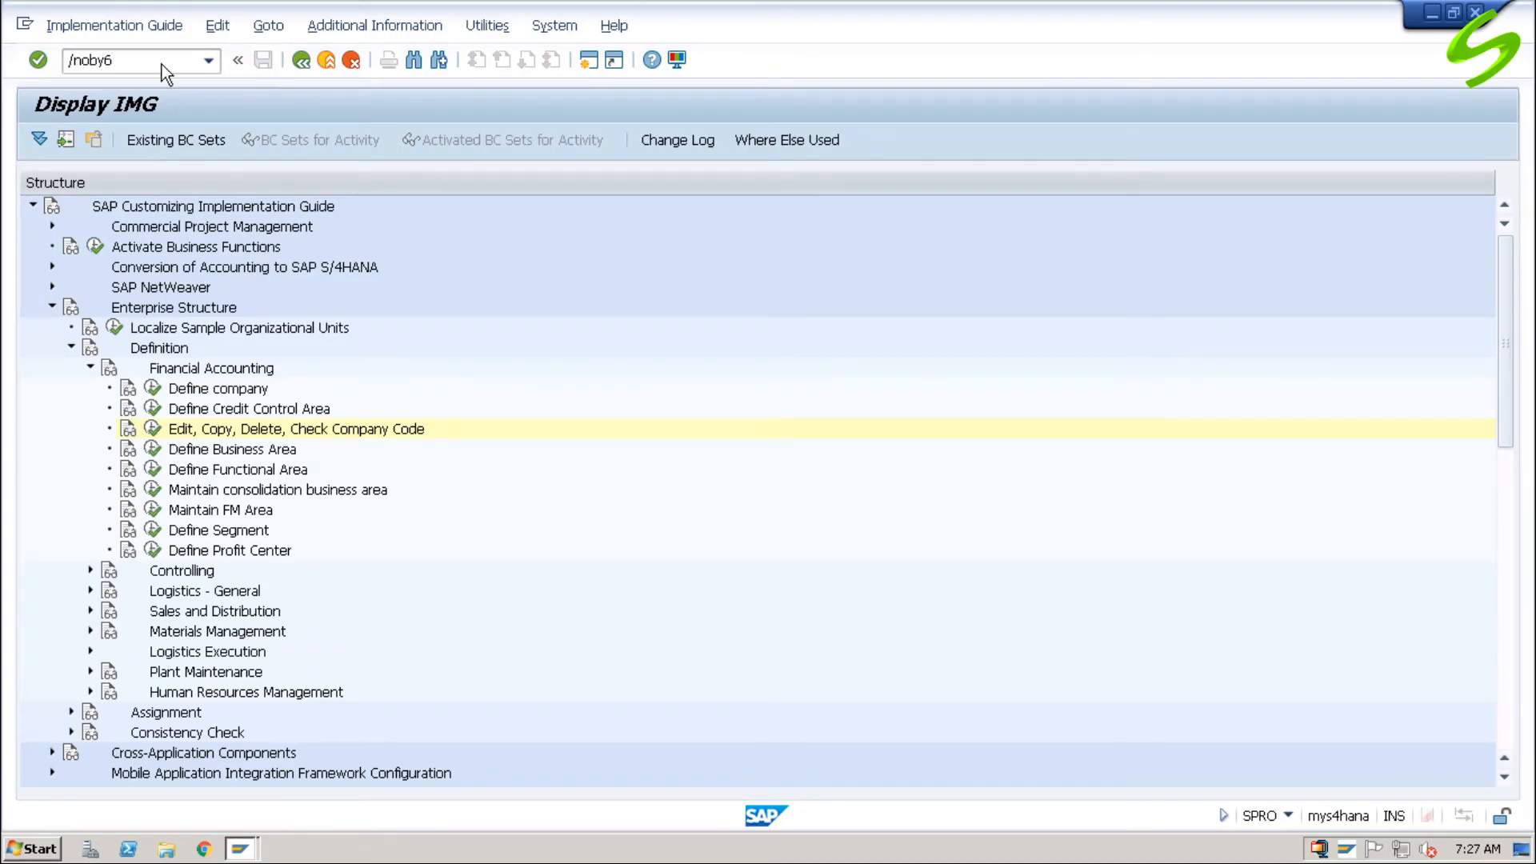
key("Return")
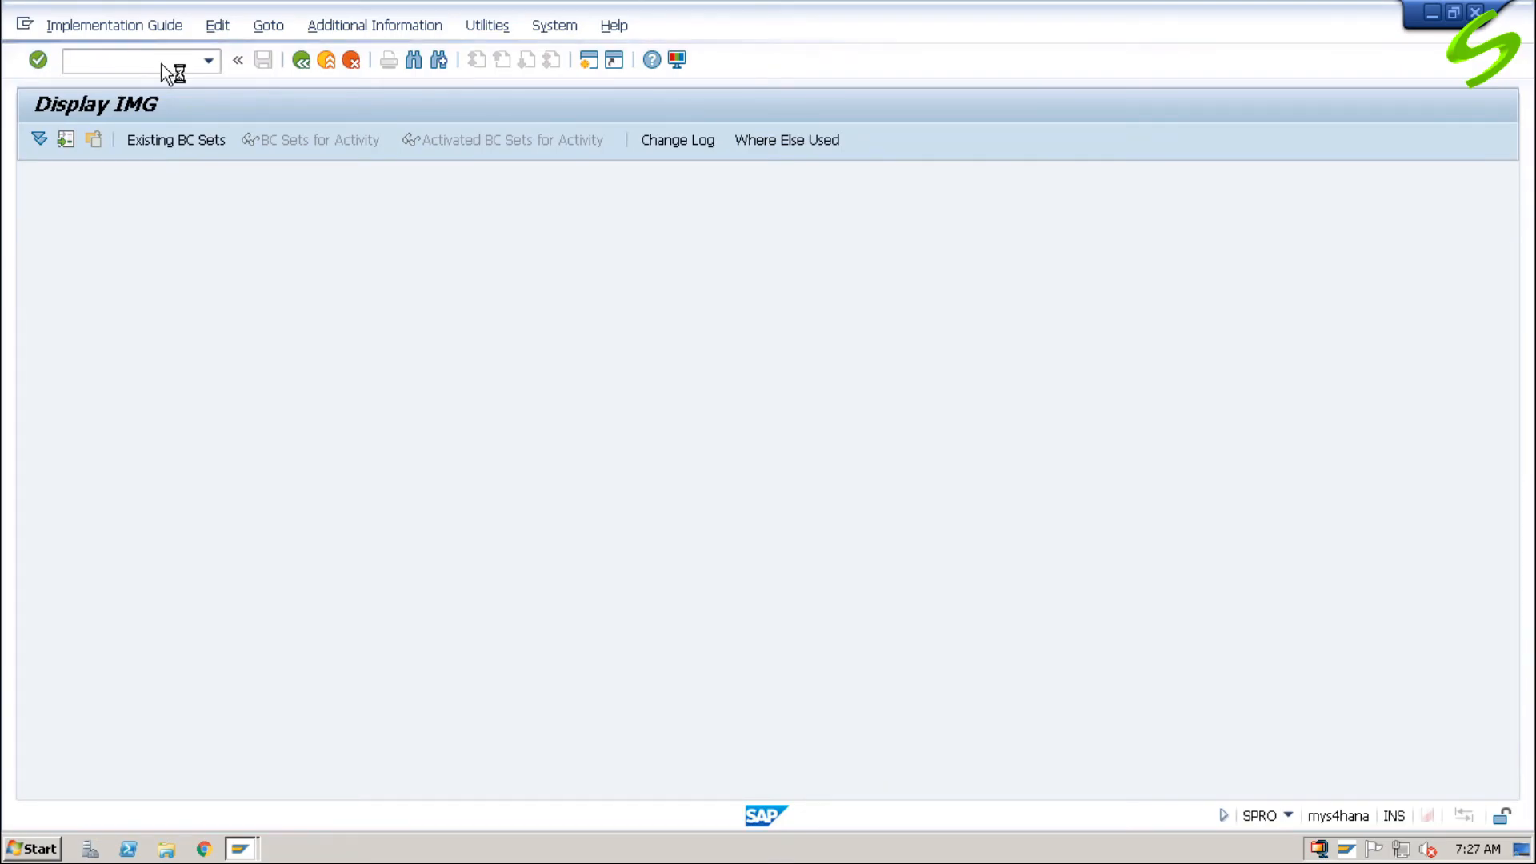
Step: Go to the reference IMG with transaction SPRO and run Enter Global Parameters under Financial Accounting Global Settings, Global Parameters for Company Code
key("ctrl+slash")
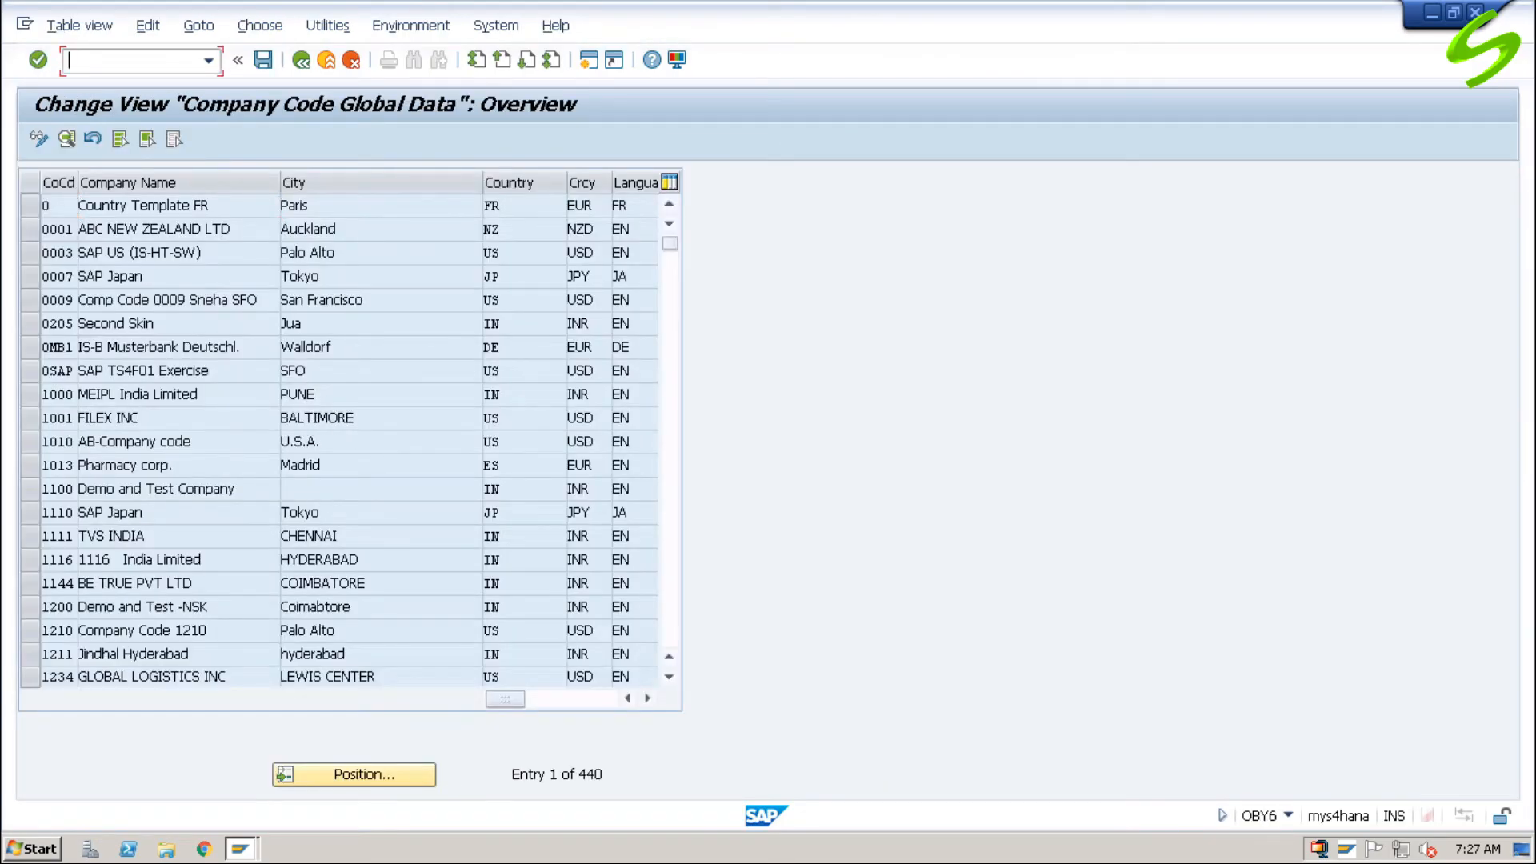
type("/nspro")
key("Return")
left_click(102, 142)
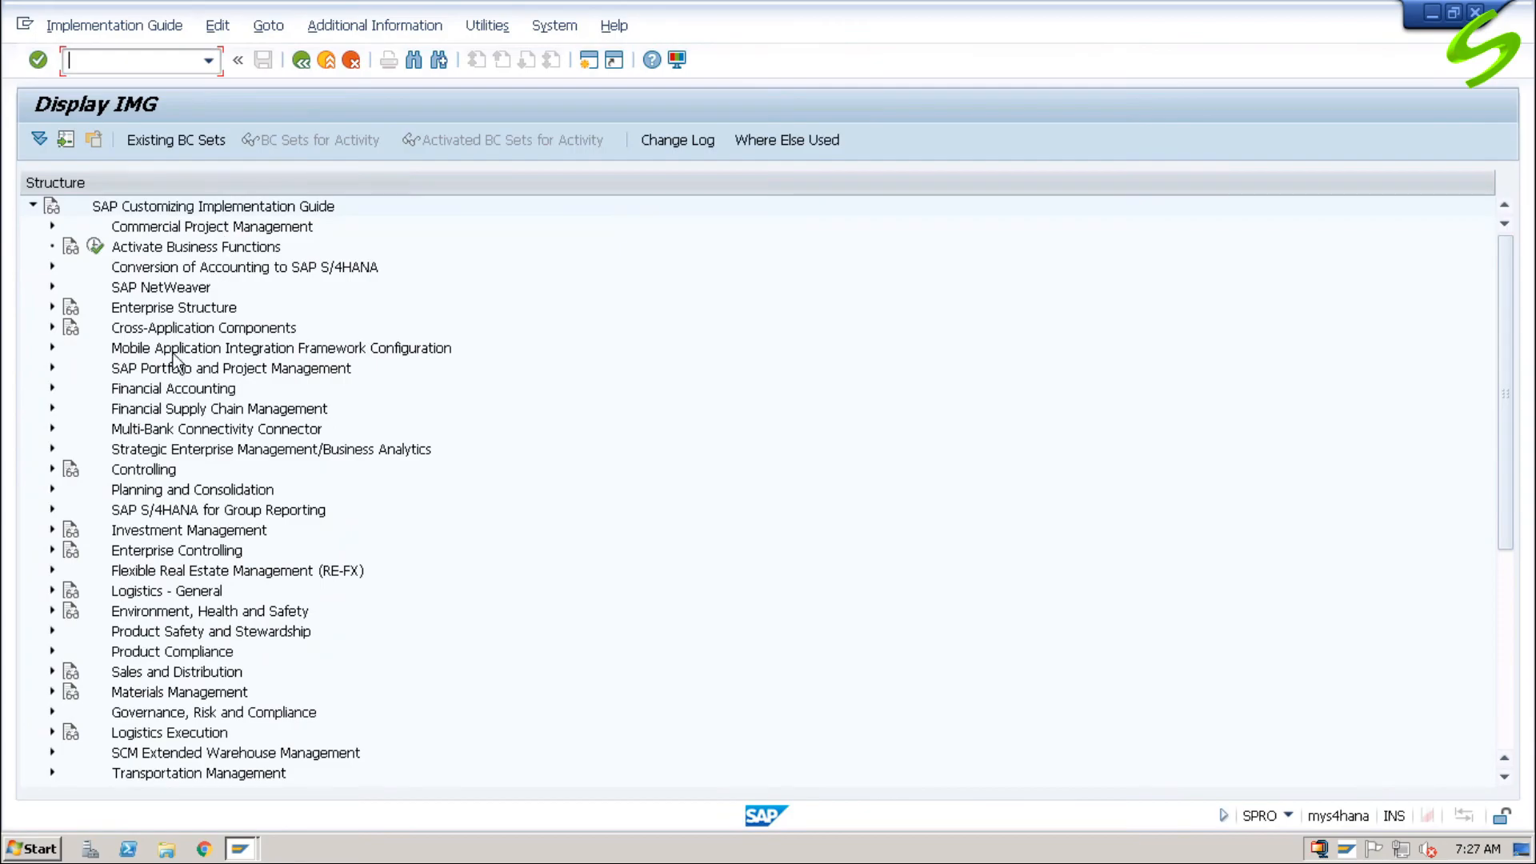
left_click(52, 388)
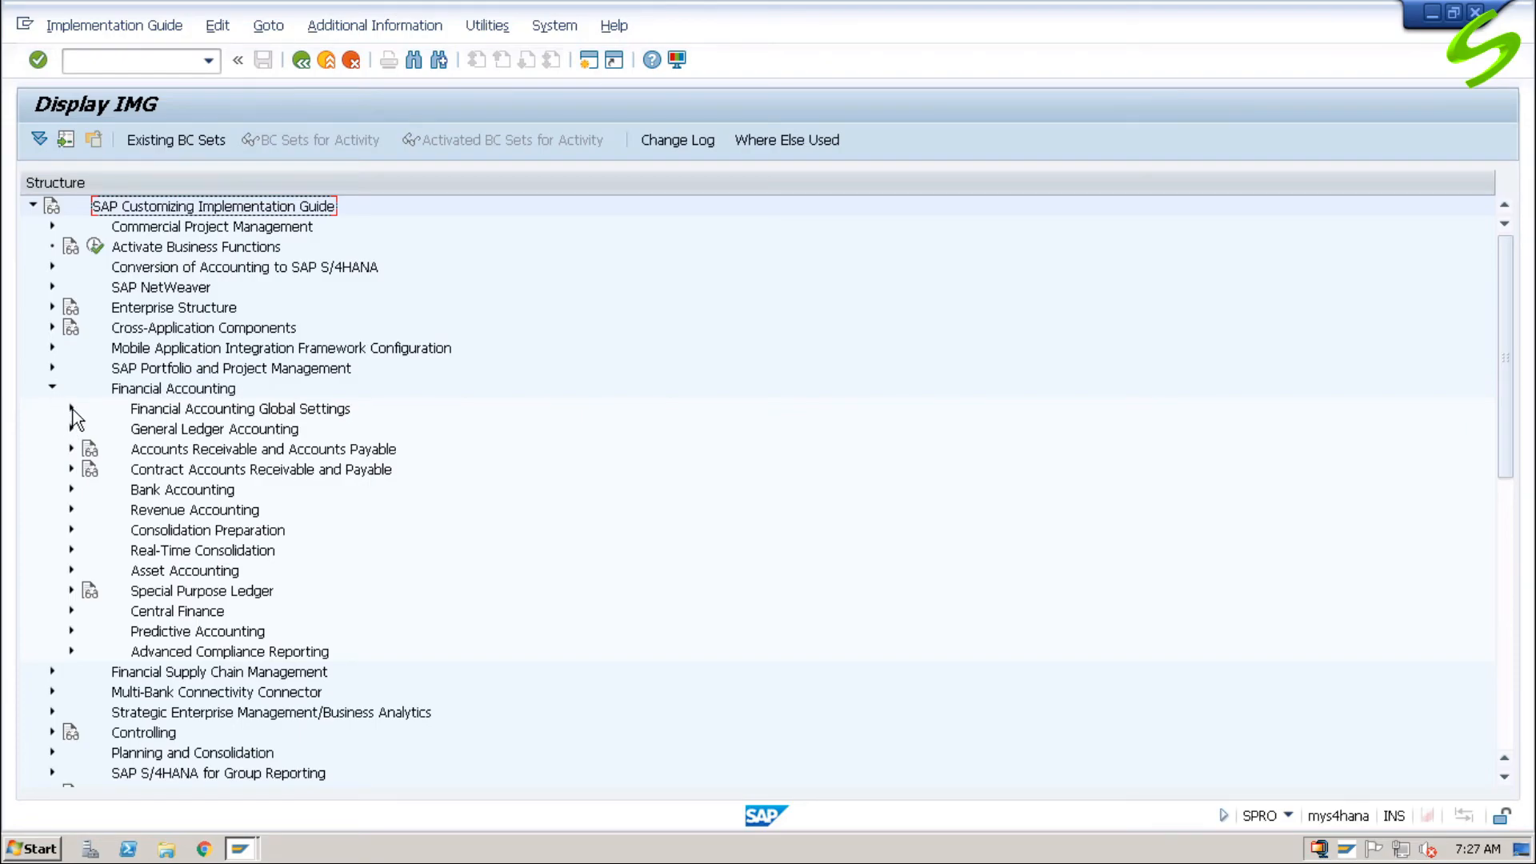
left_click(72, 408)
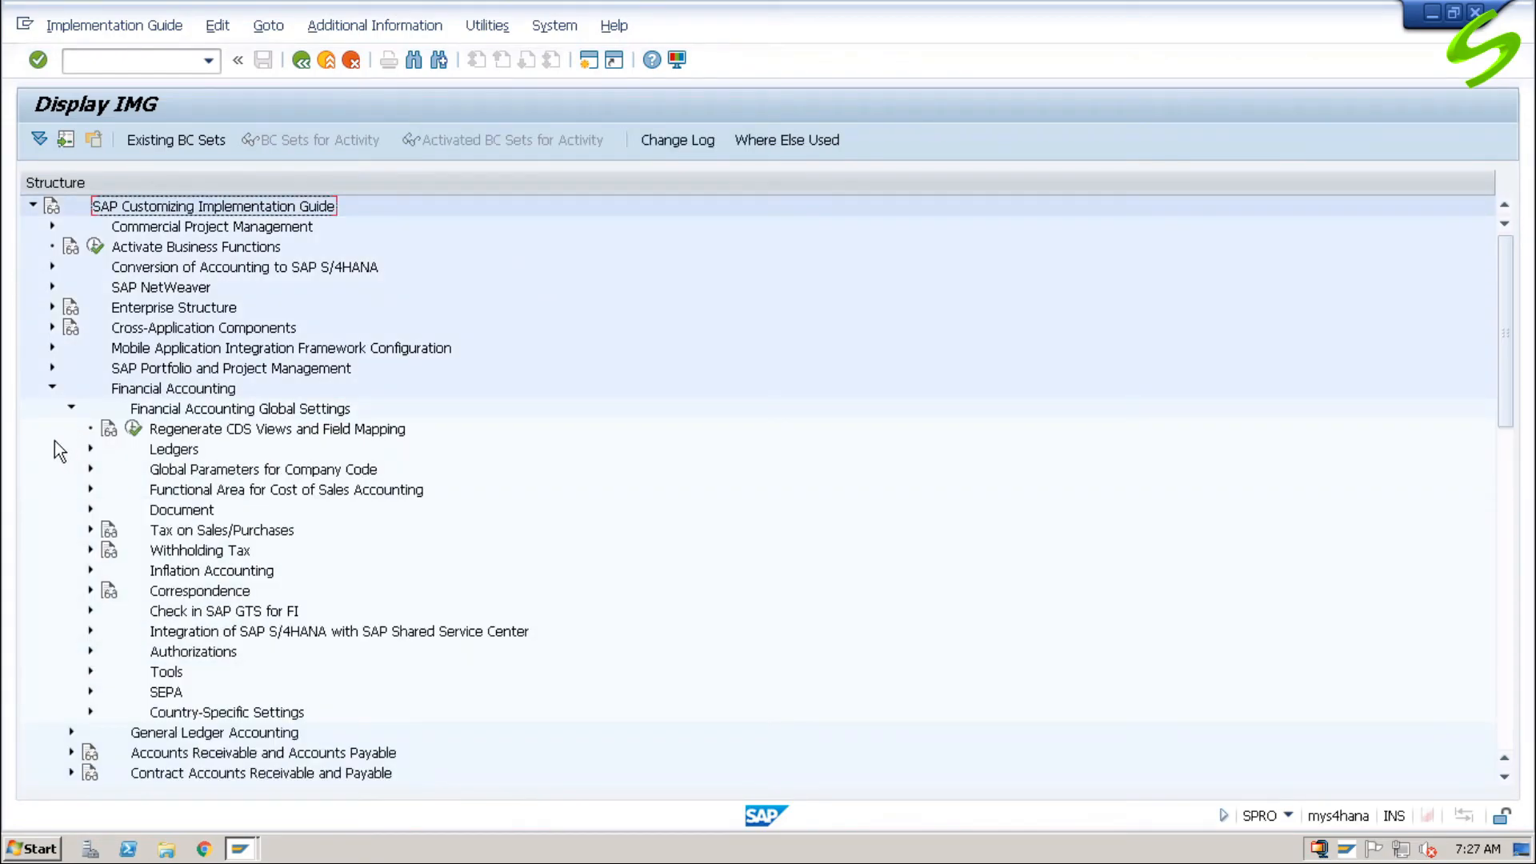
left_click(92, 471)
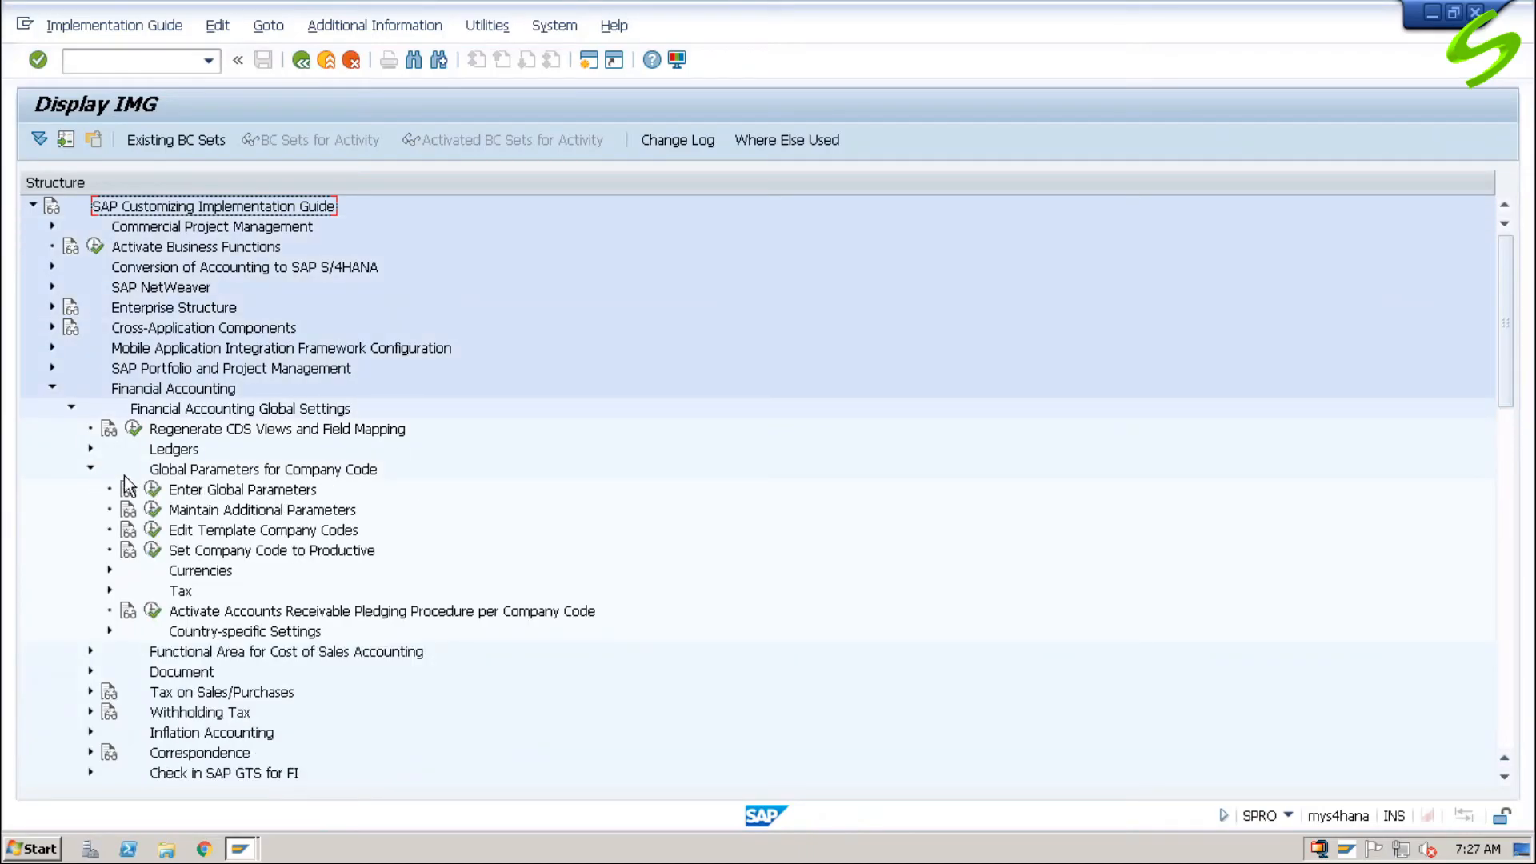
left_click(153, 492)
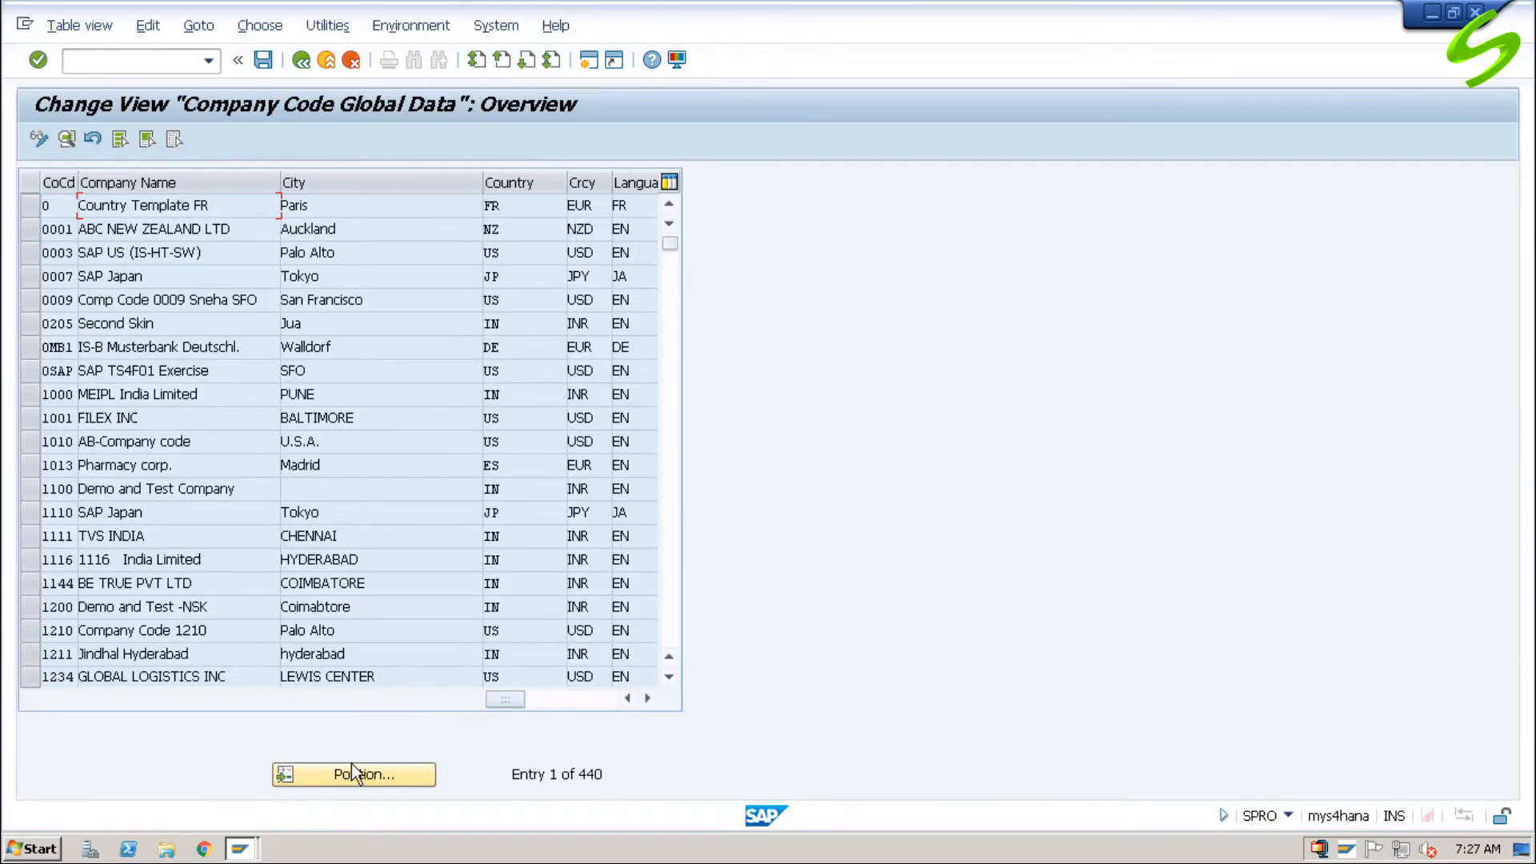
Step: Position the global data list at company code A001 and open its details
left_click(358, 775)
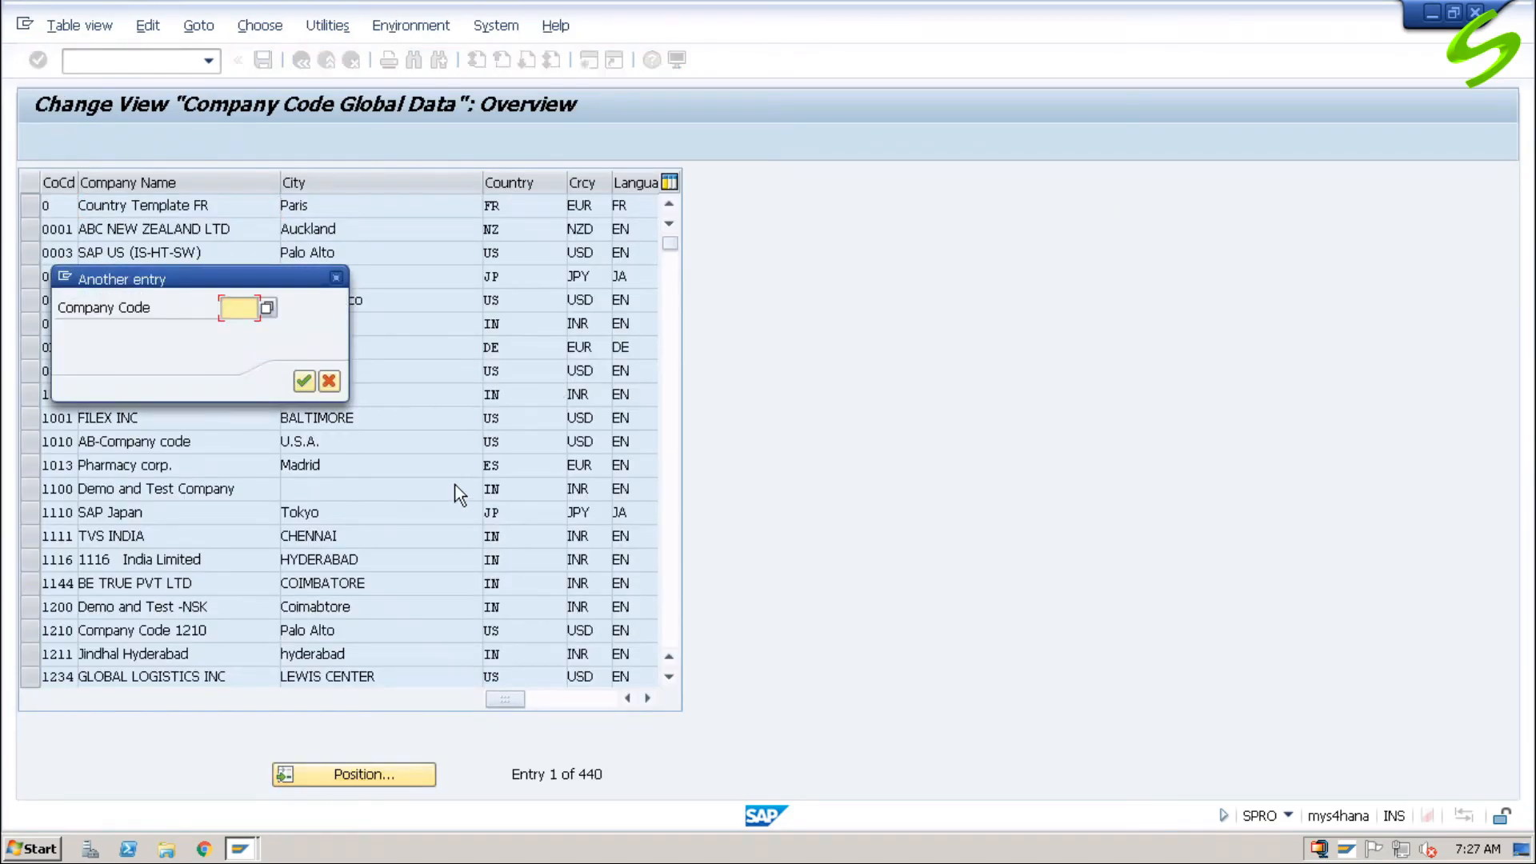
type("a001")
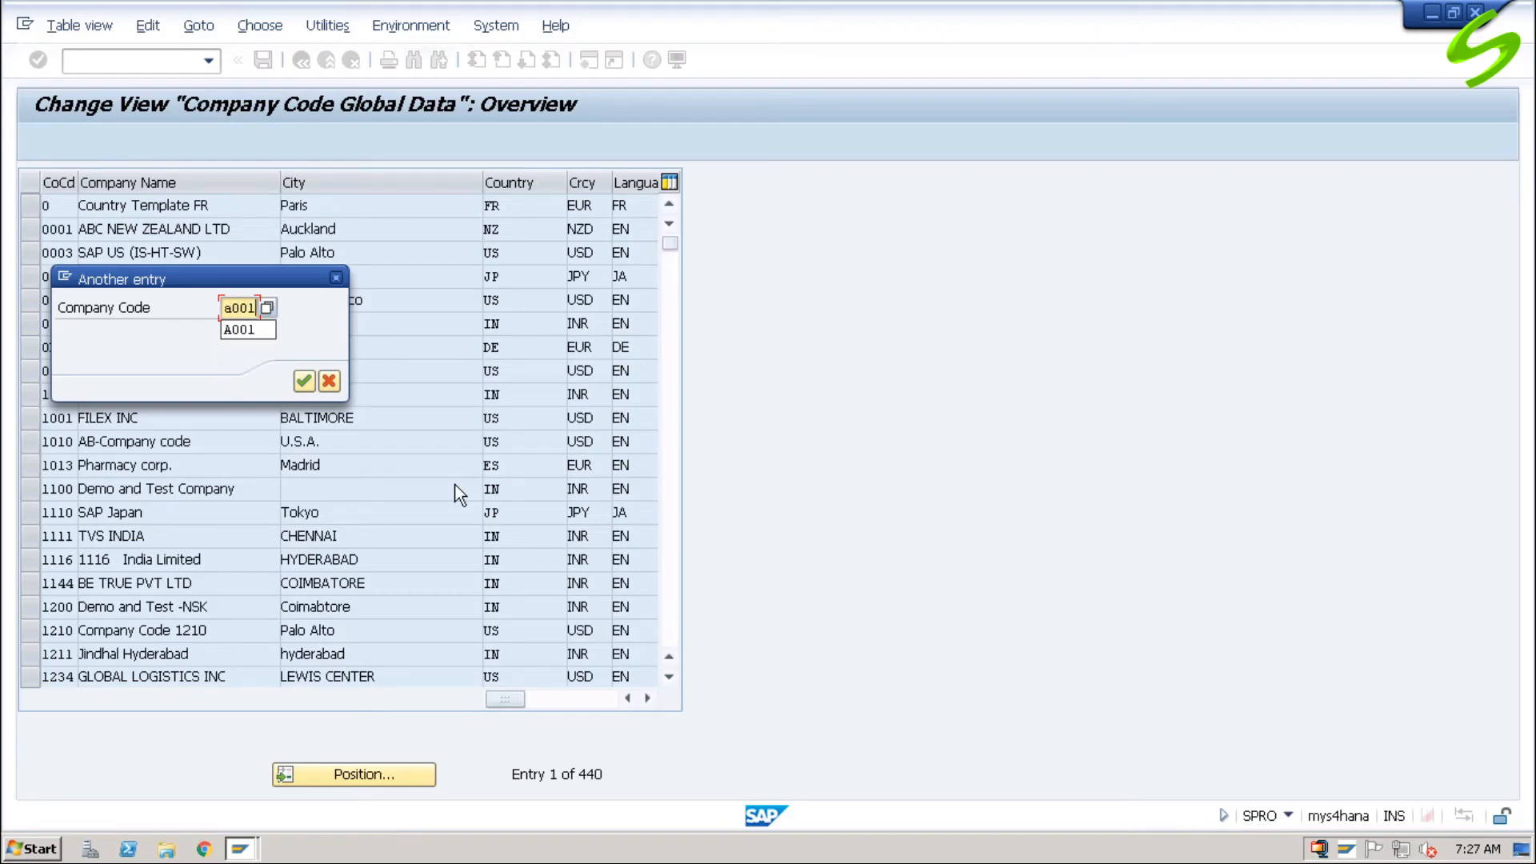
key("Return")
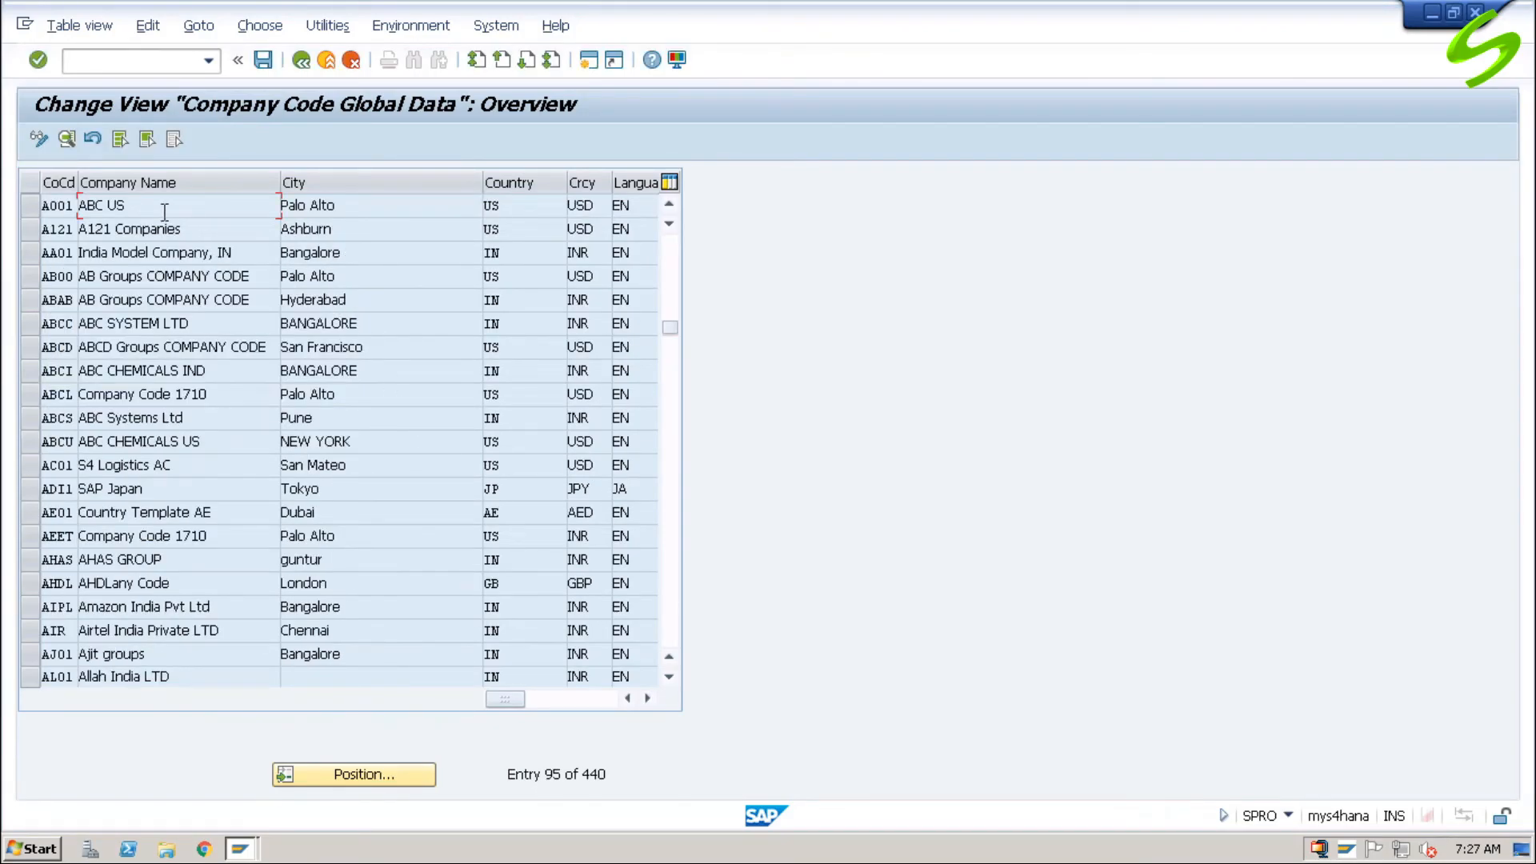
left_click(60, 203)
double_click(60, 203)
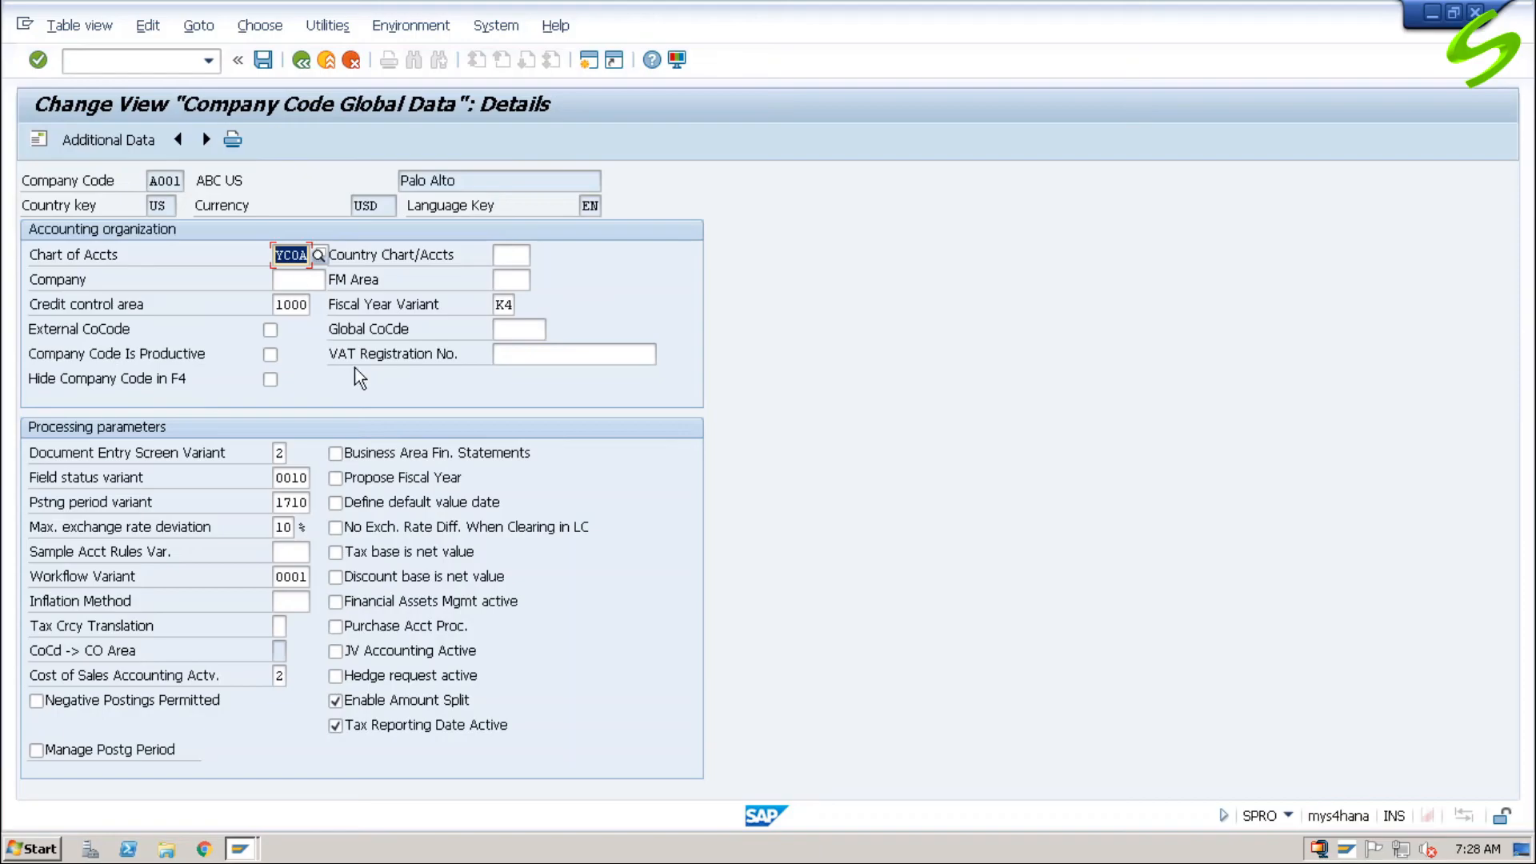
Step: Clear the chart of accounts and the credit control area in company code A001's accounting organization data
key("Delete")
left_click(504, 255)
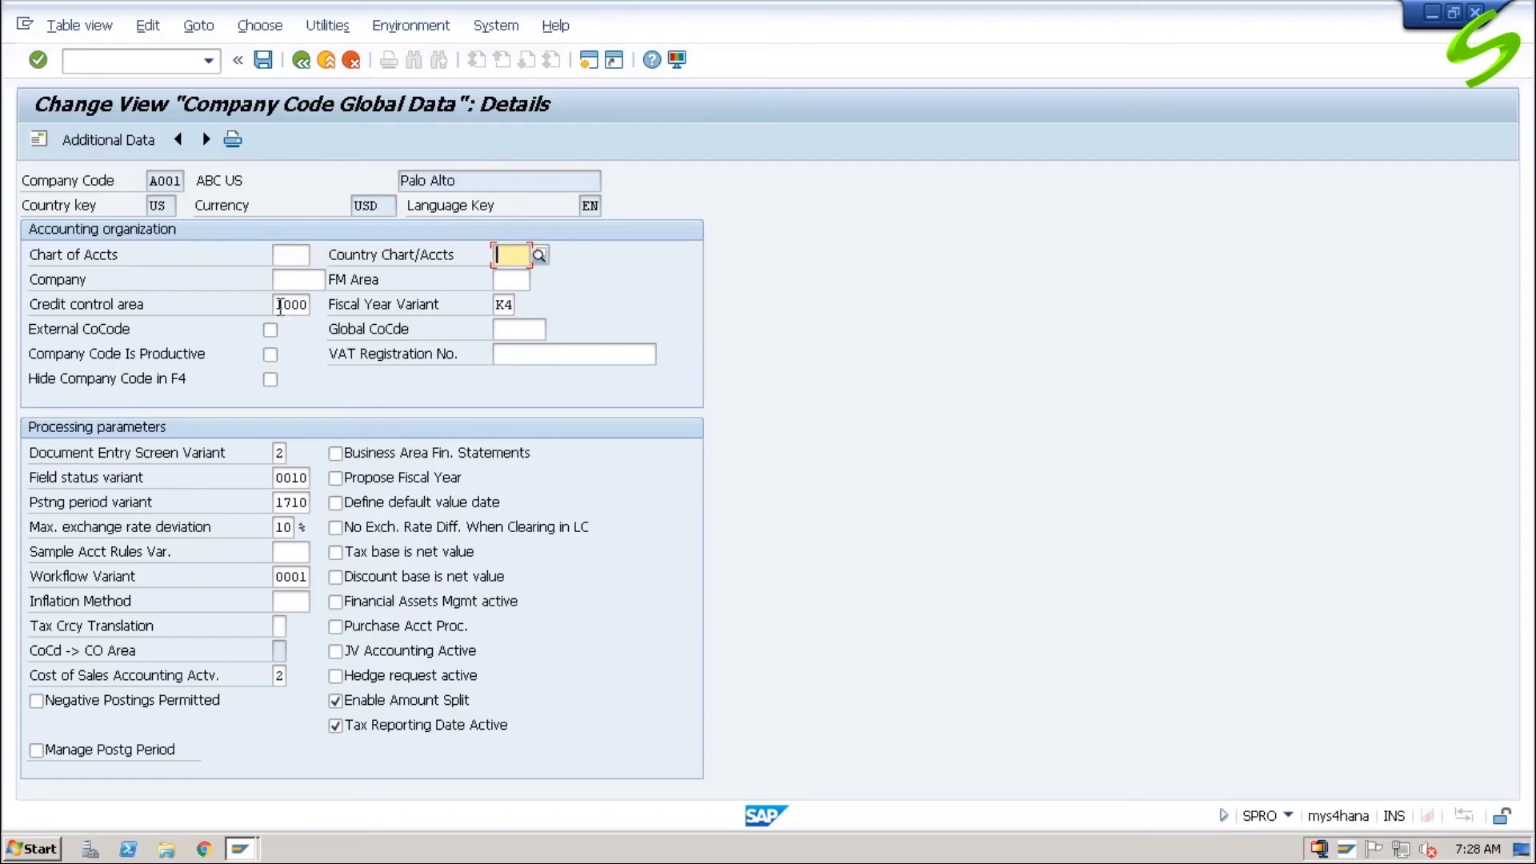
left_click_drag(277, 305, 334, 305)
key("BackSpace")
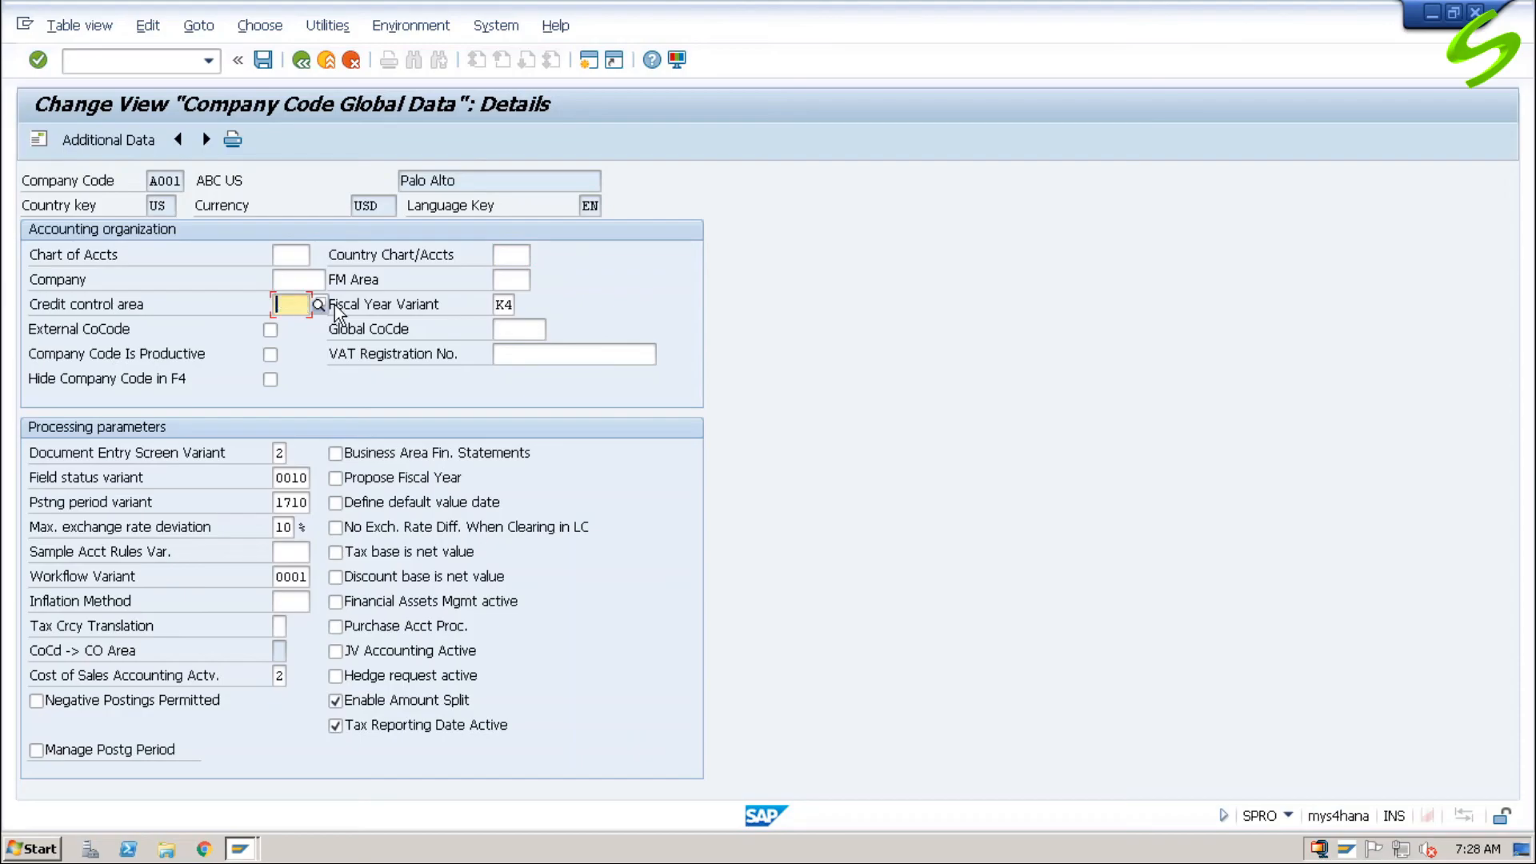
left_click(512, 305)
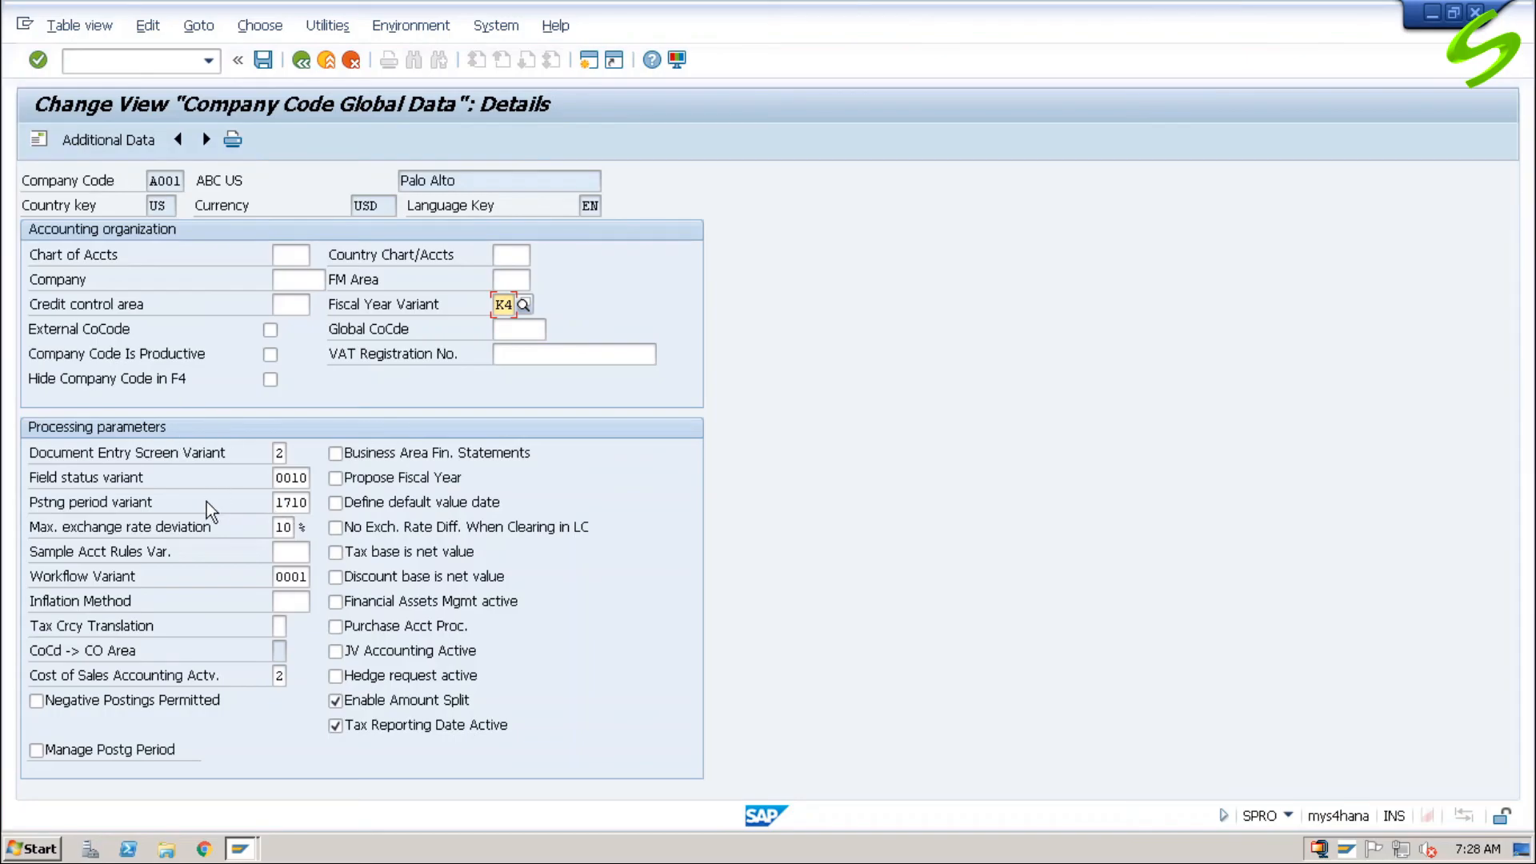
Step: Clear the field status variant and the posting period variant in company code A001's processing parameters
double_click(279, 478)
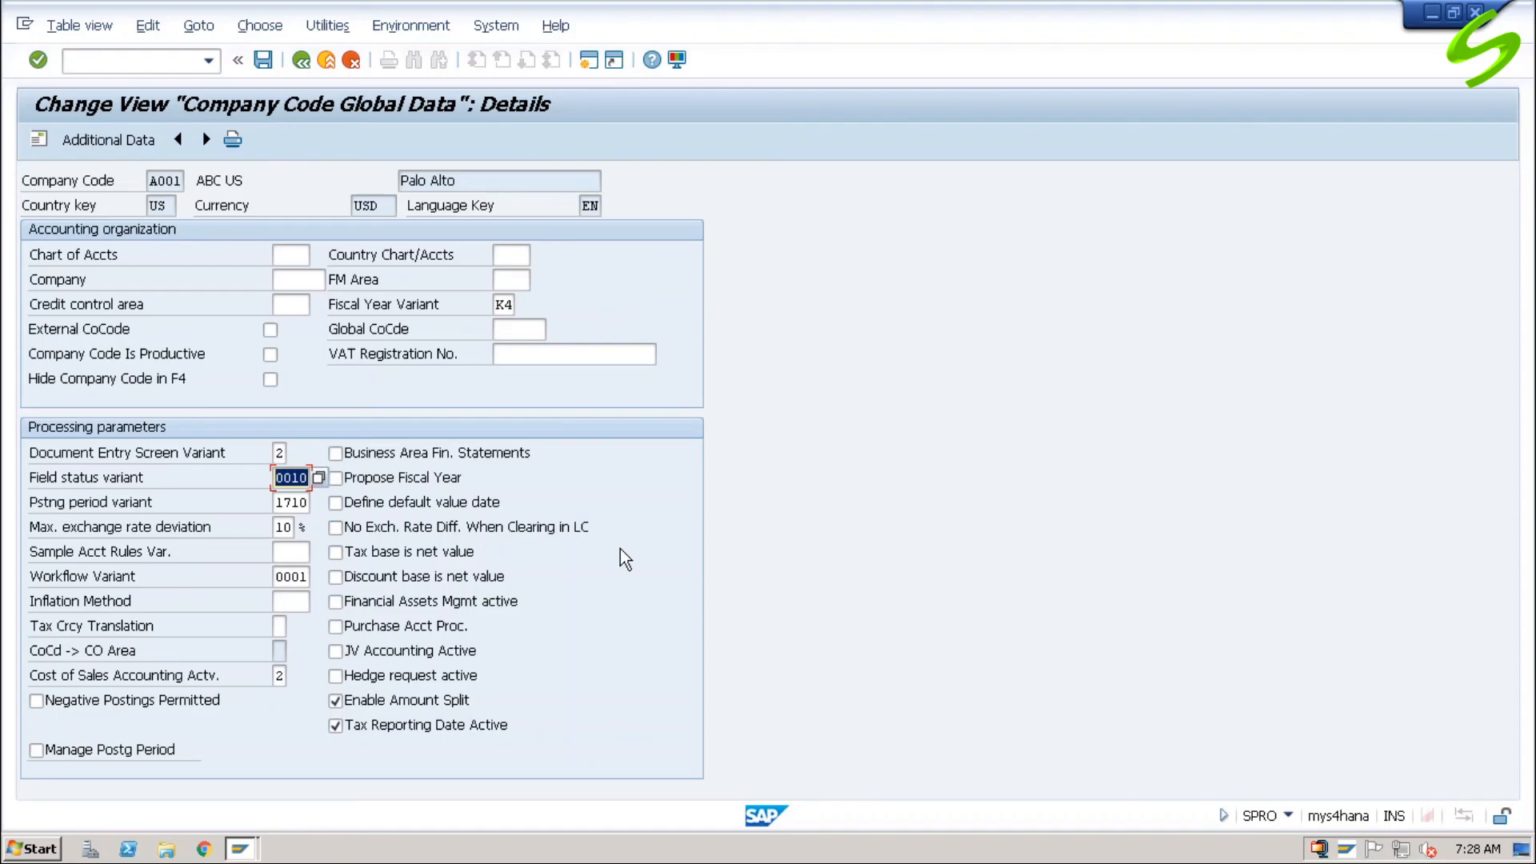
key("BackSpace")
double_click(278, 502)
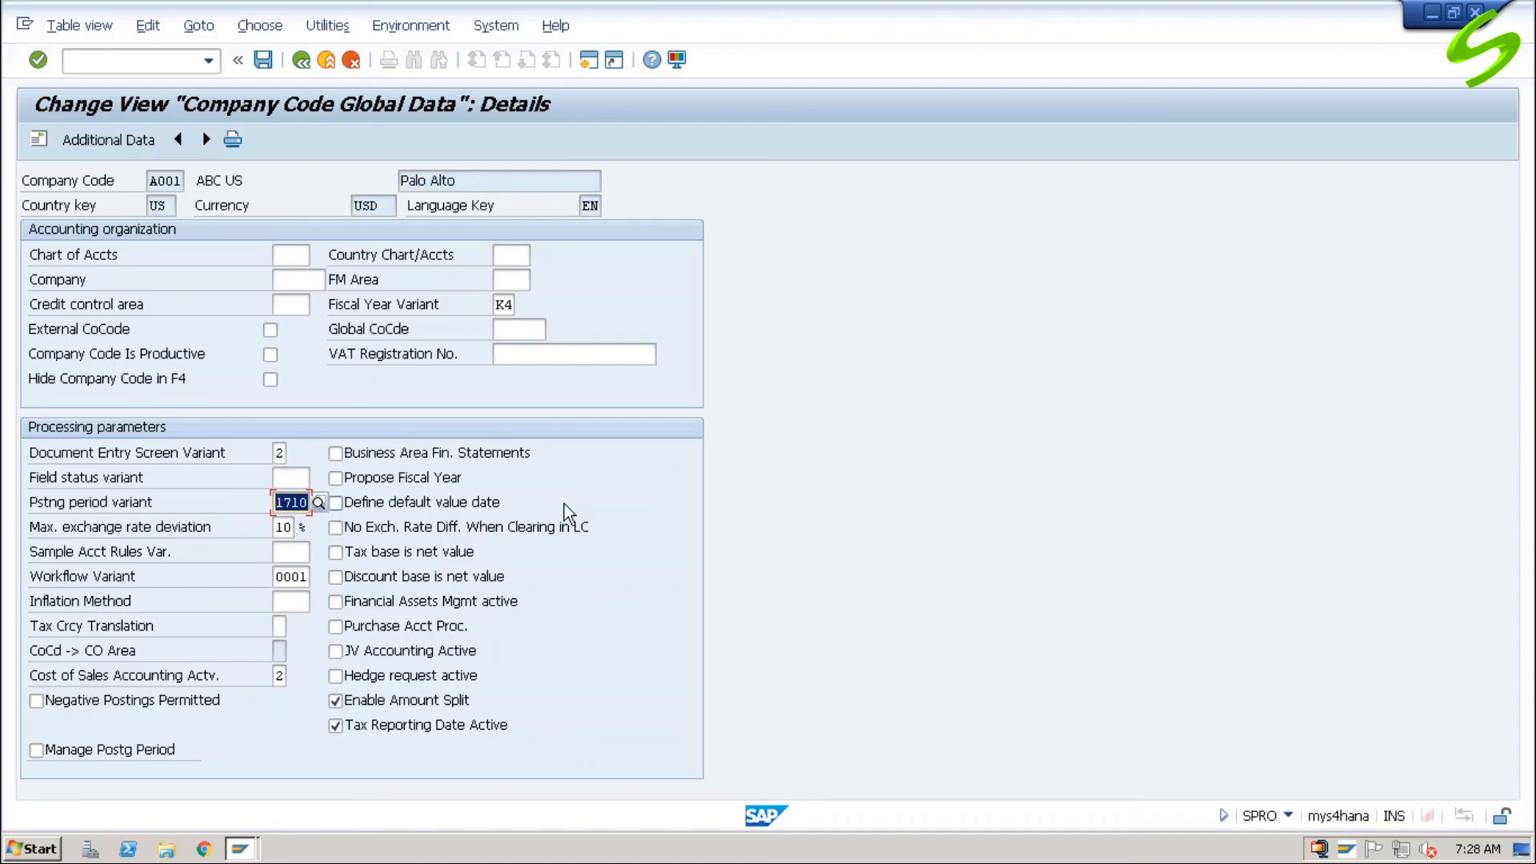
key("BackSpace")
Step: Deactivate Enable Amount Split and Tax Reporting Date Active, and save the global data under customizing request A4HK900779 (ISTEST)
left_click(396, 700)
left_click(404, 725)
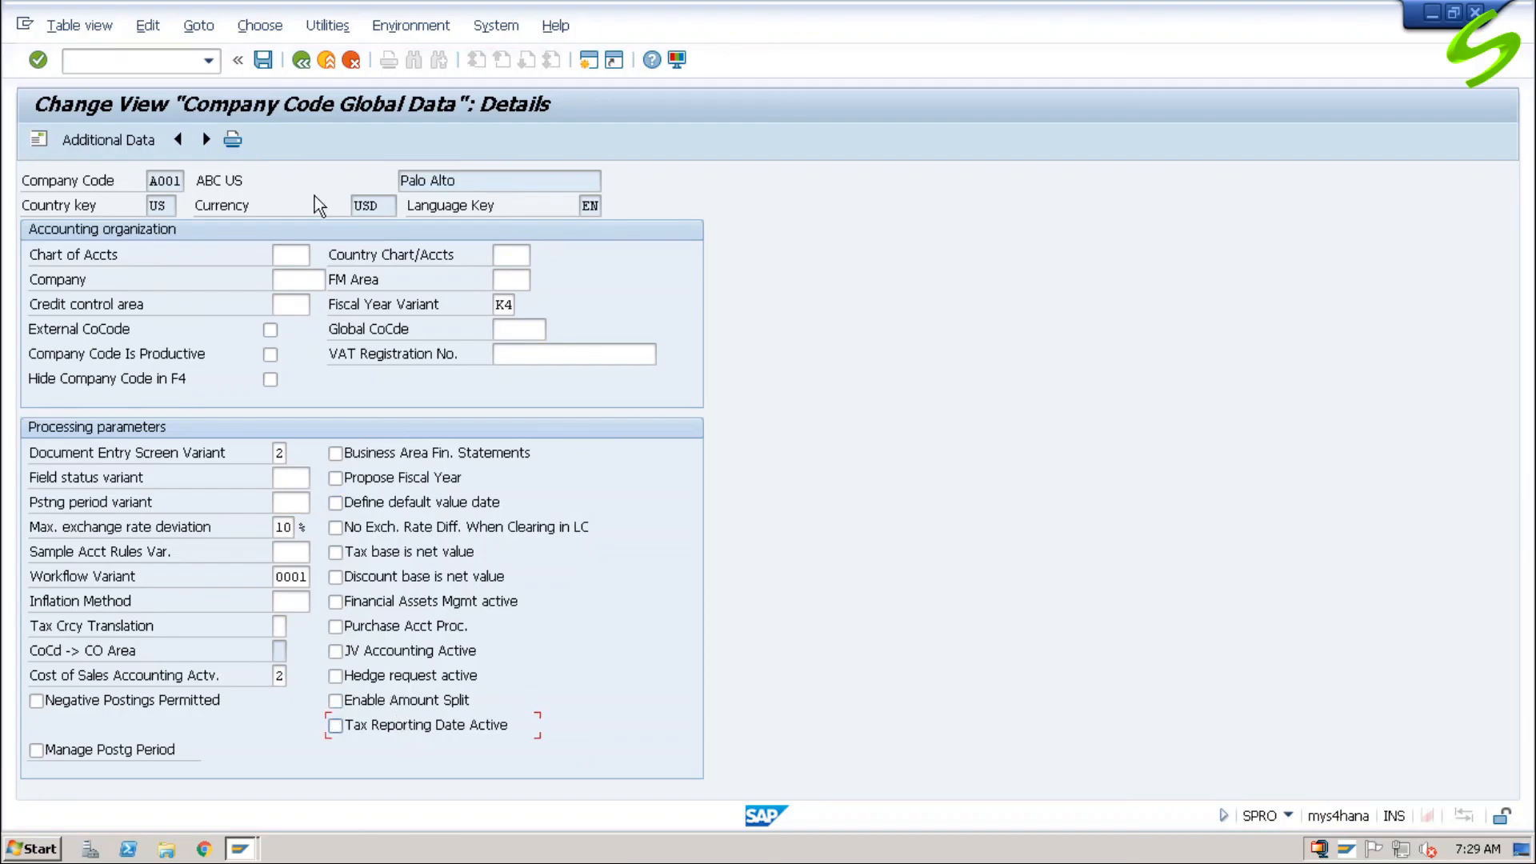
left_click(261, 60)
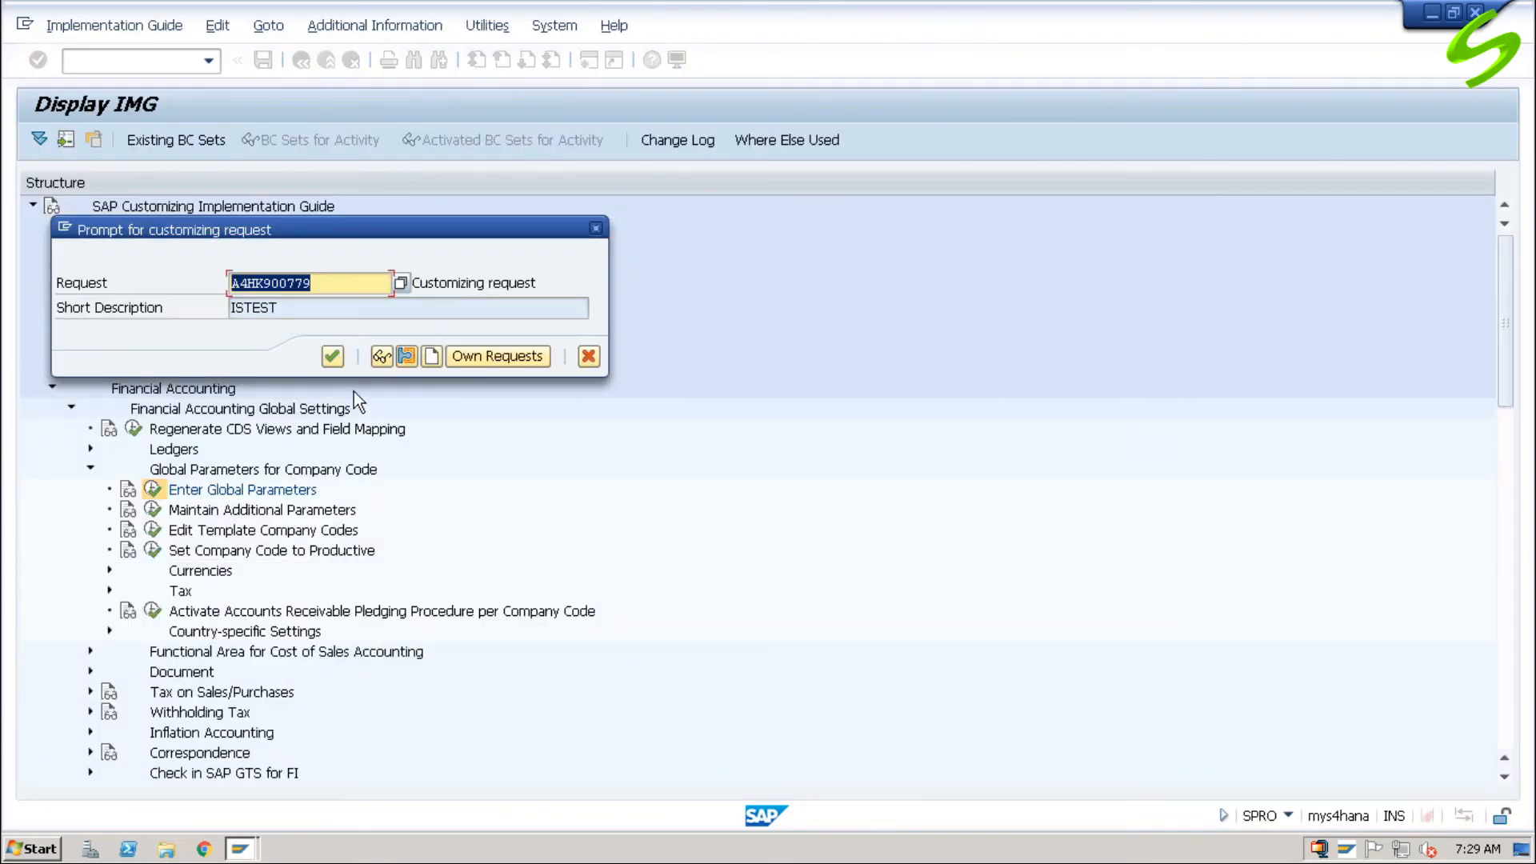
left_click(331, 357)
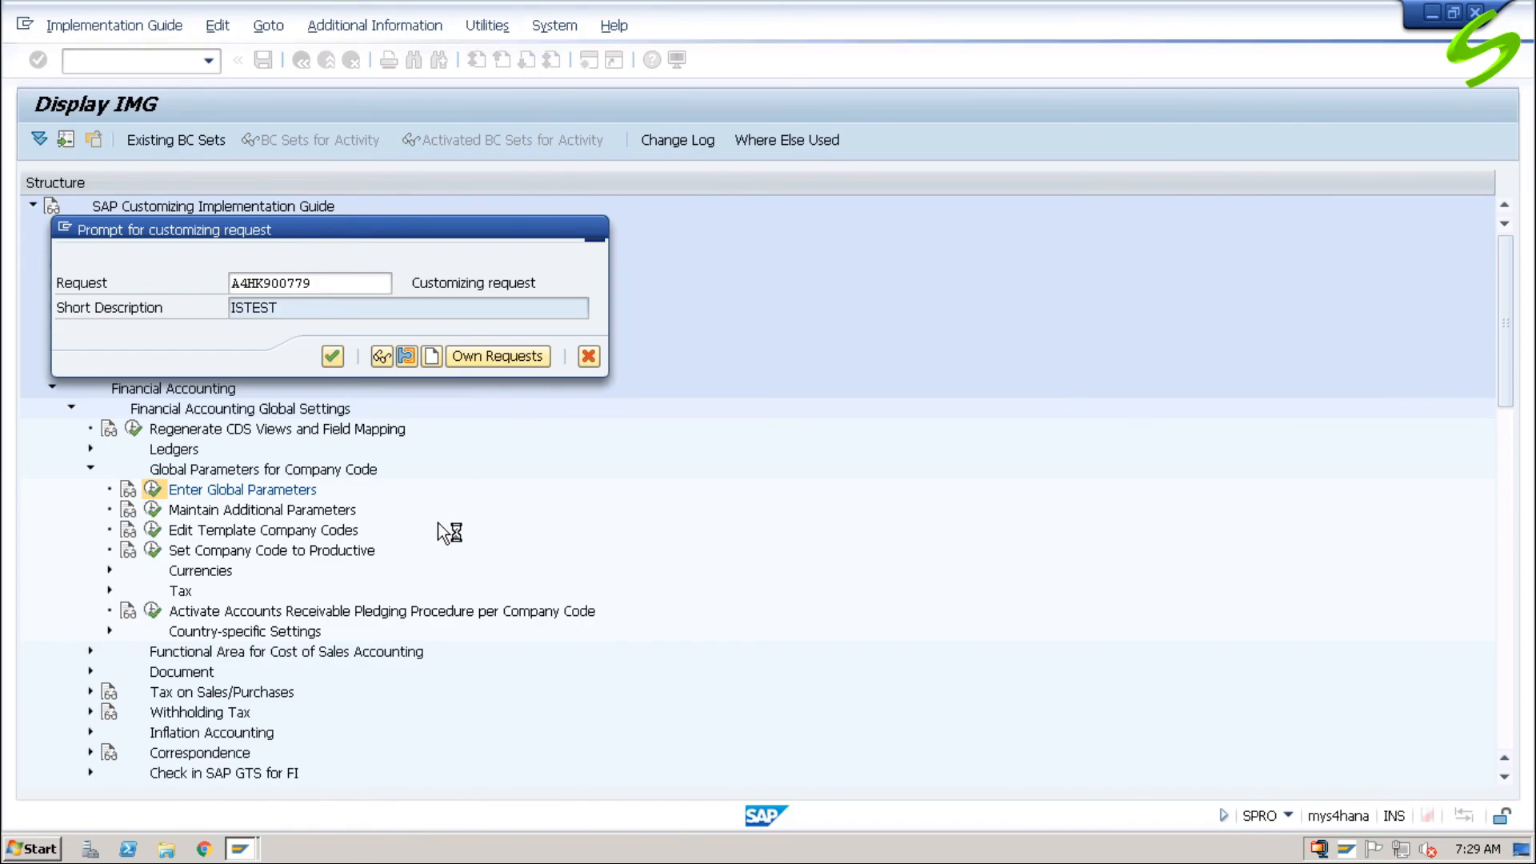